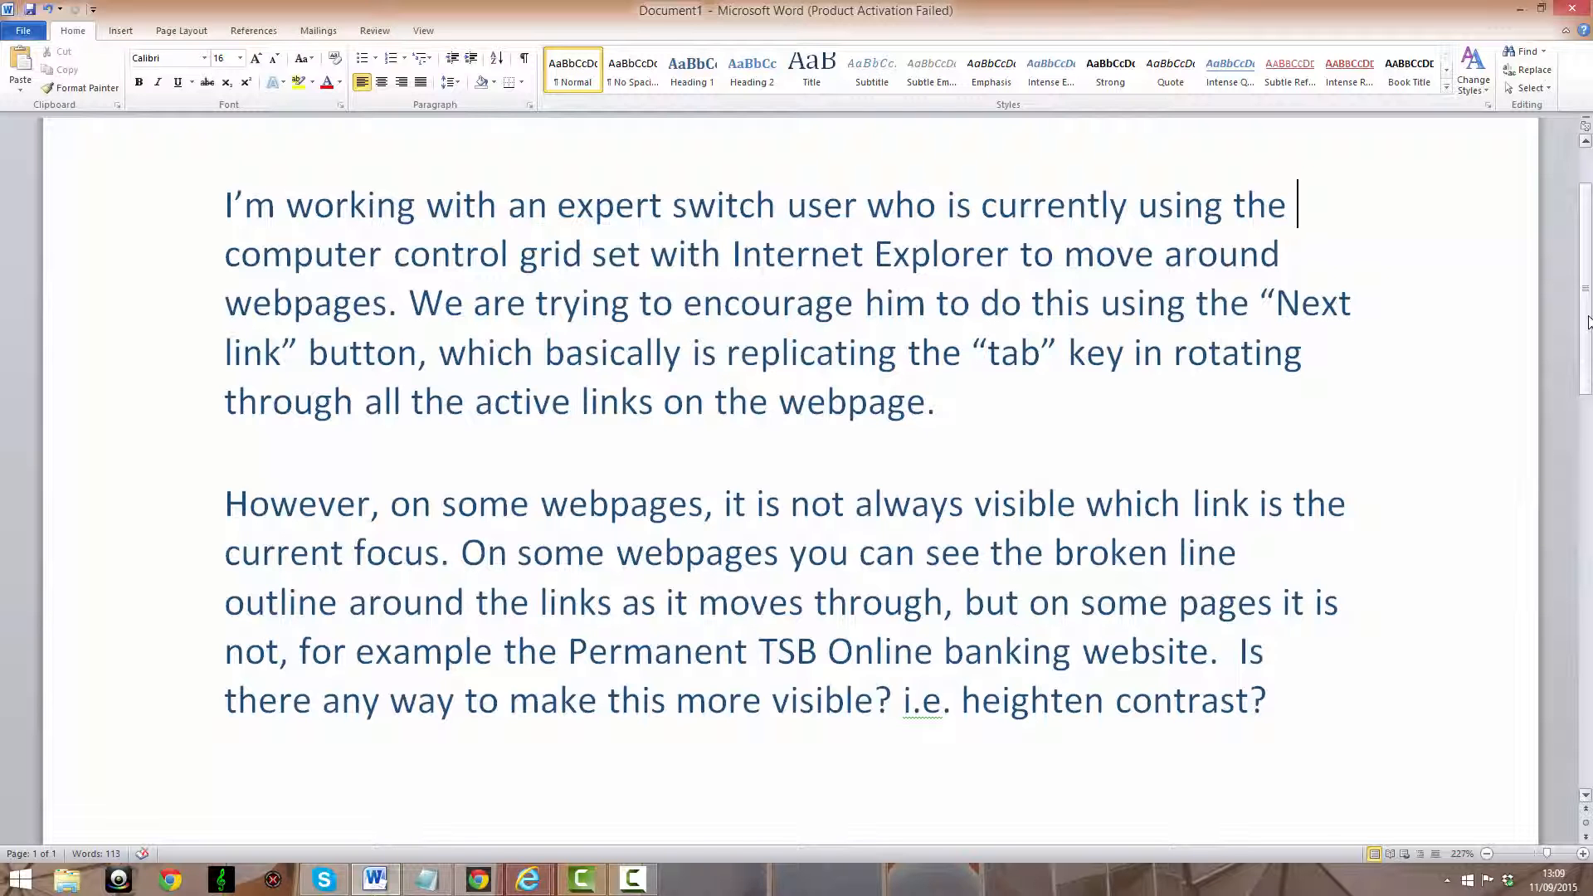
# Minimize the Word document, switch to the Enable Ireland home page in Internet Explorer and look over the page.
pyautogui.click(1525, 10)
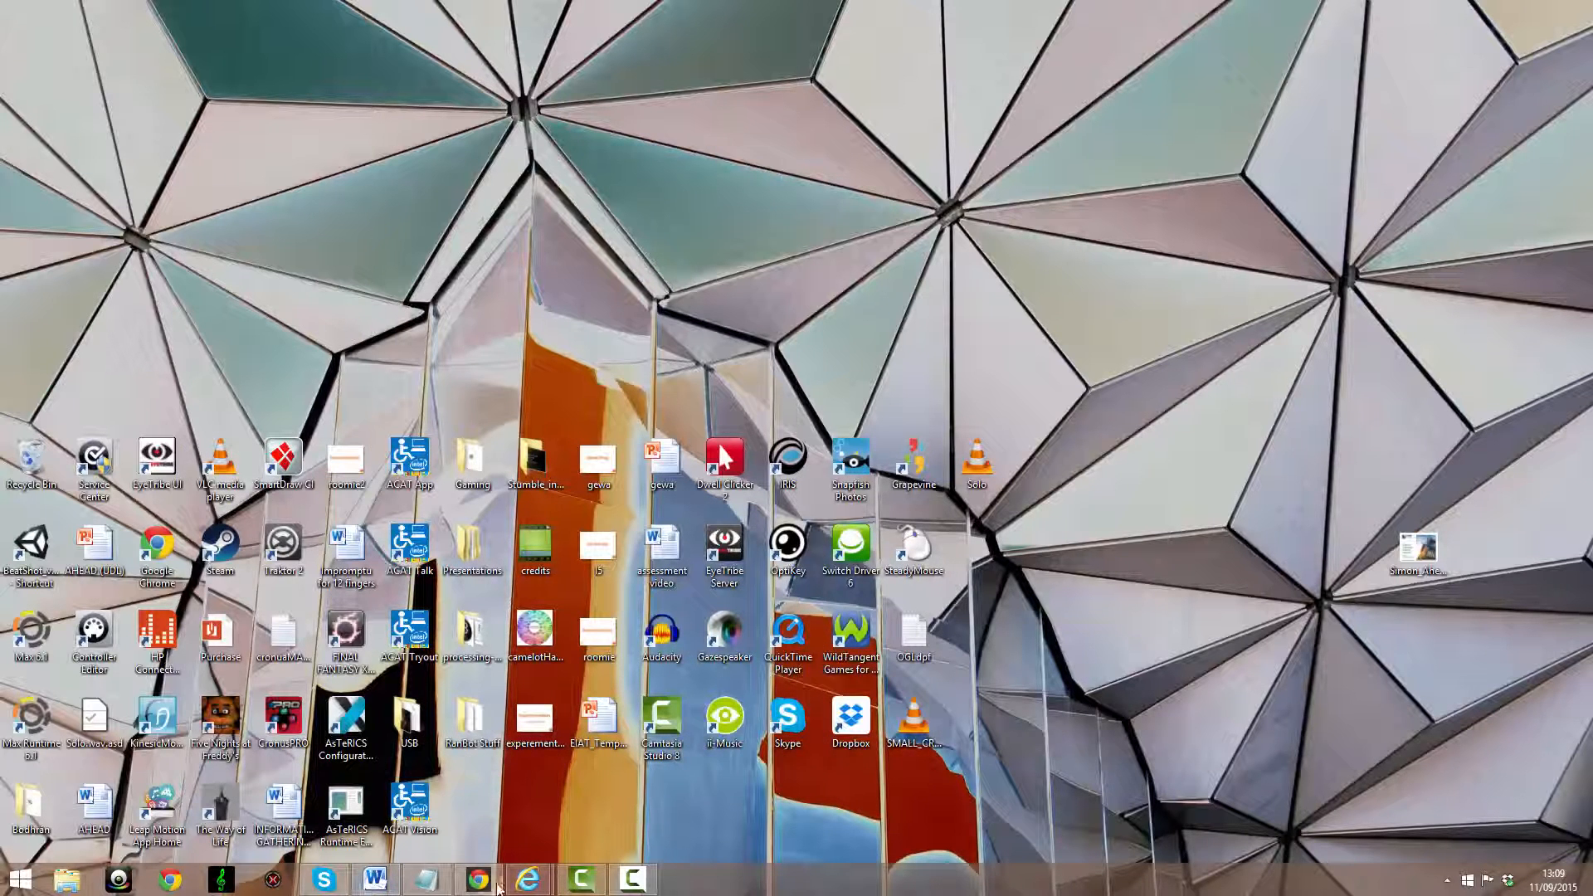
pyautogui.moveTo(528, 884)
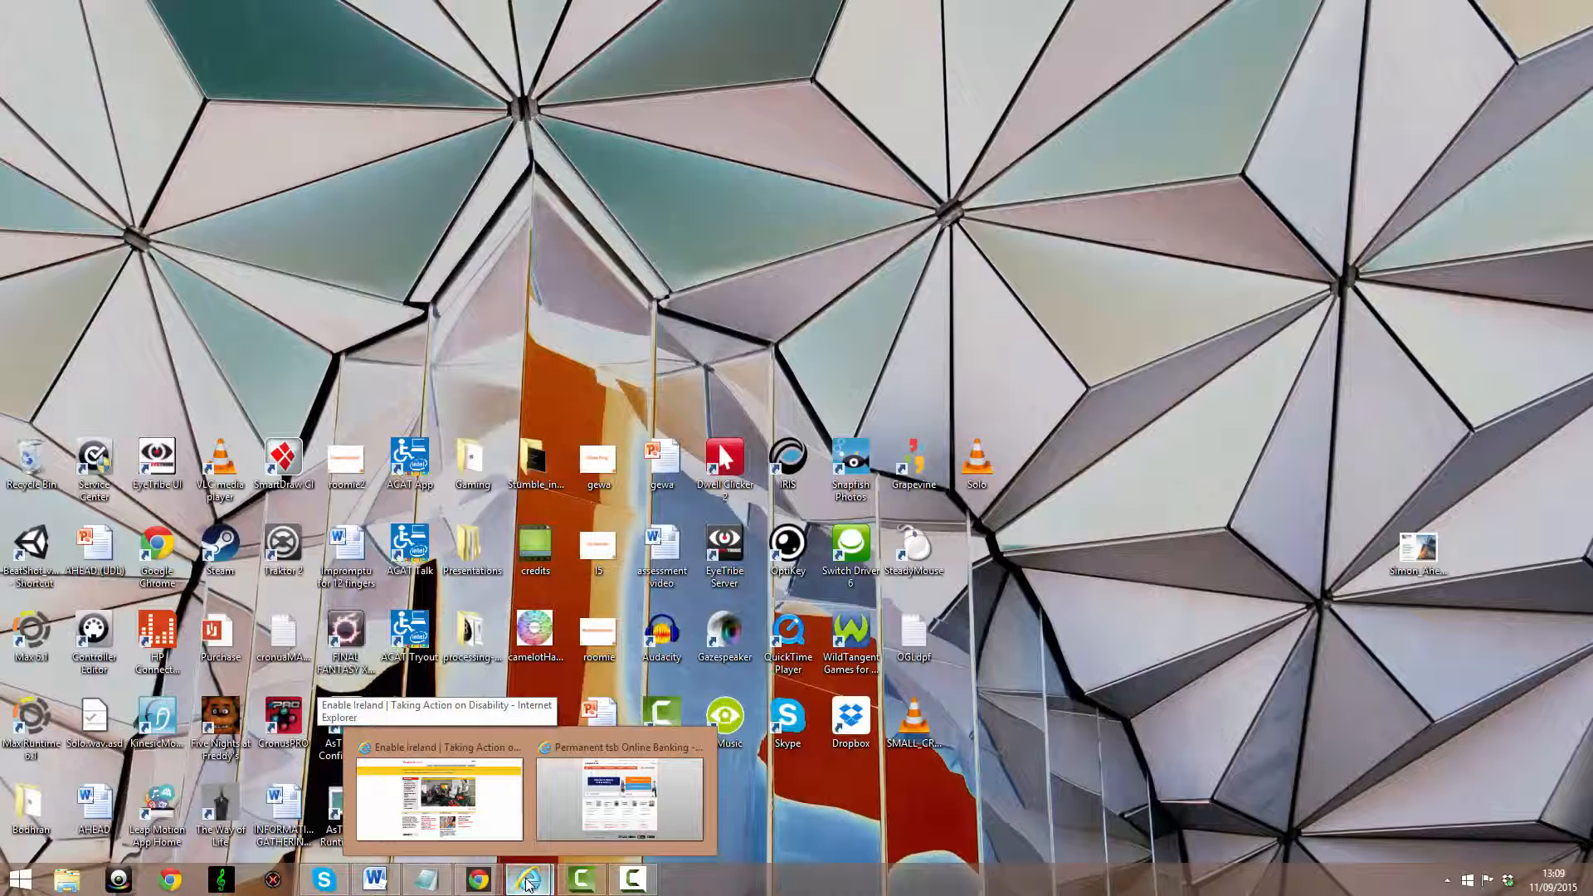
pyautogui.click(471, 819)
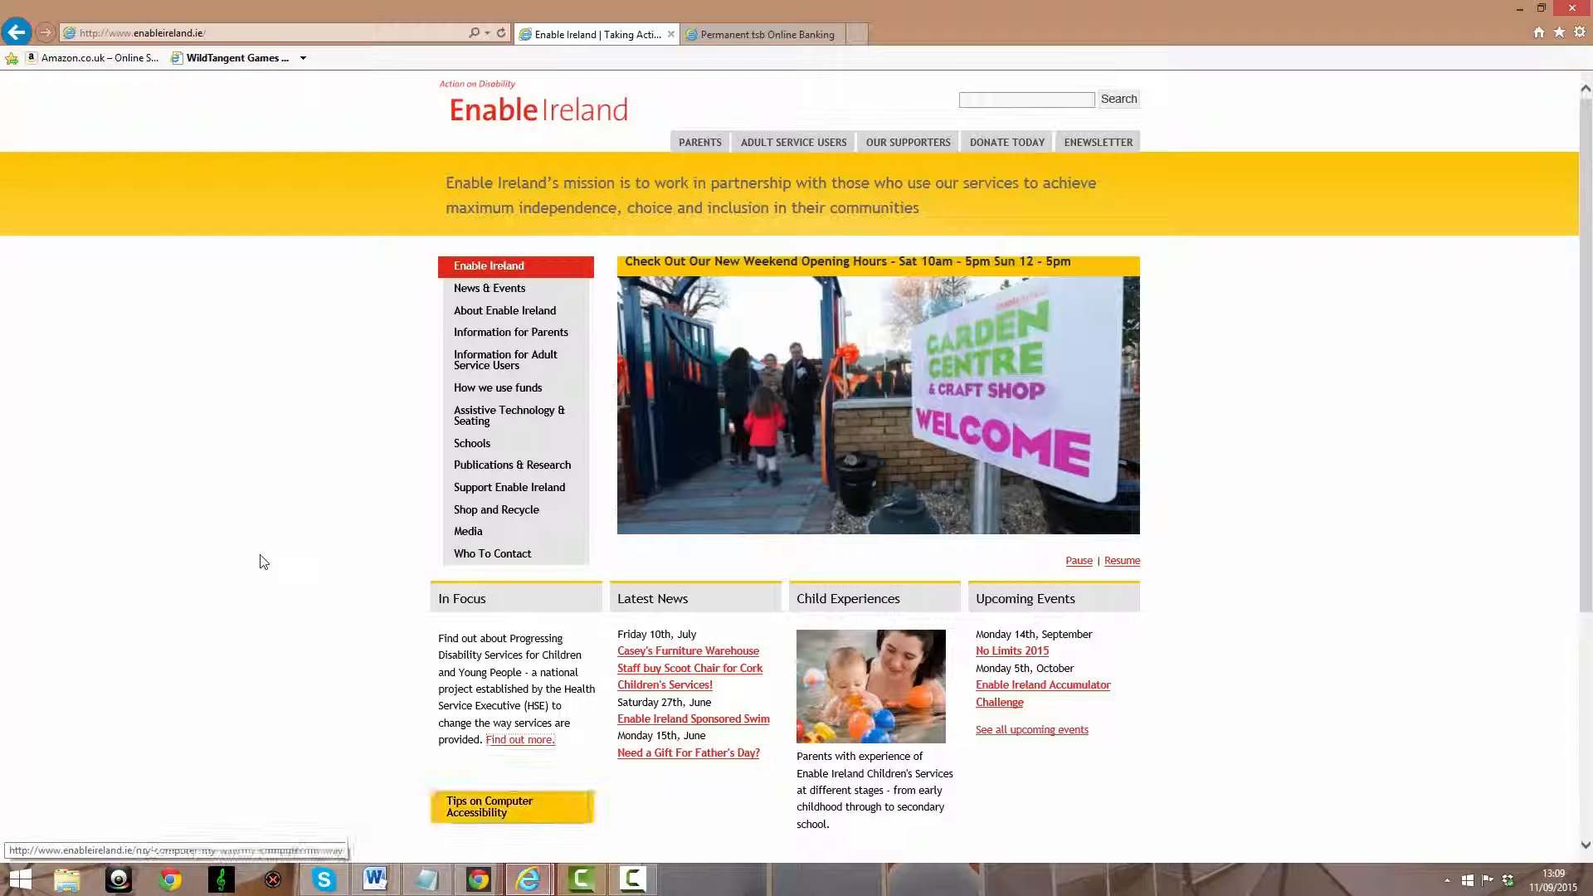
pyautogui.scroll(-1, 262, 561)
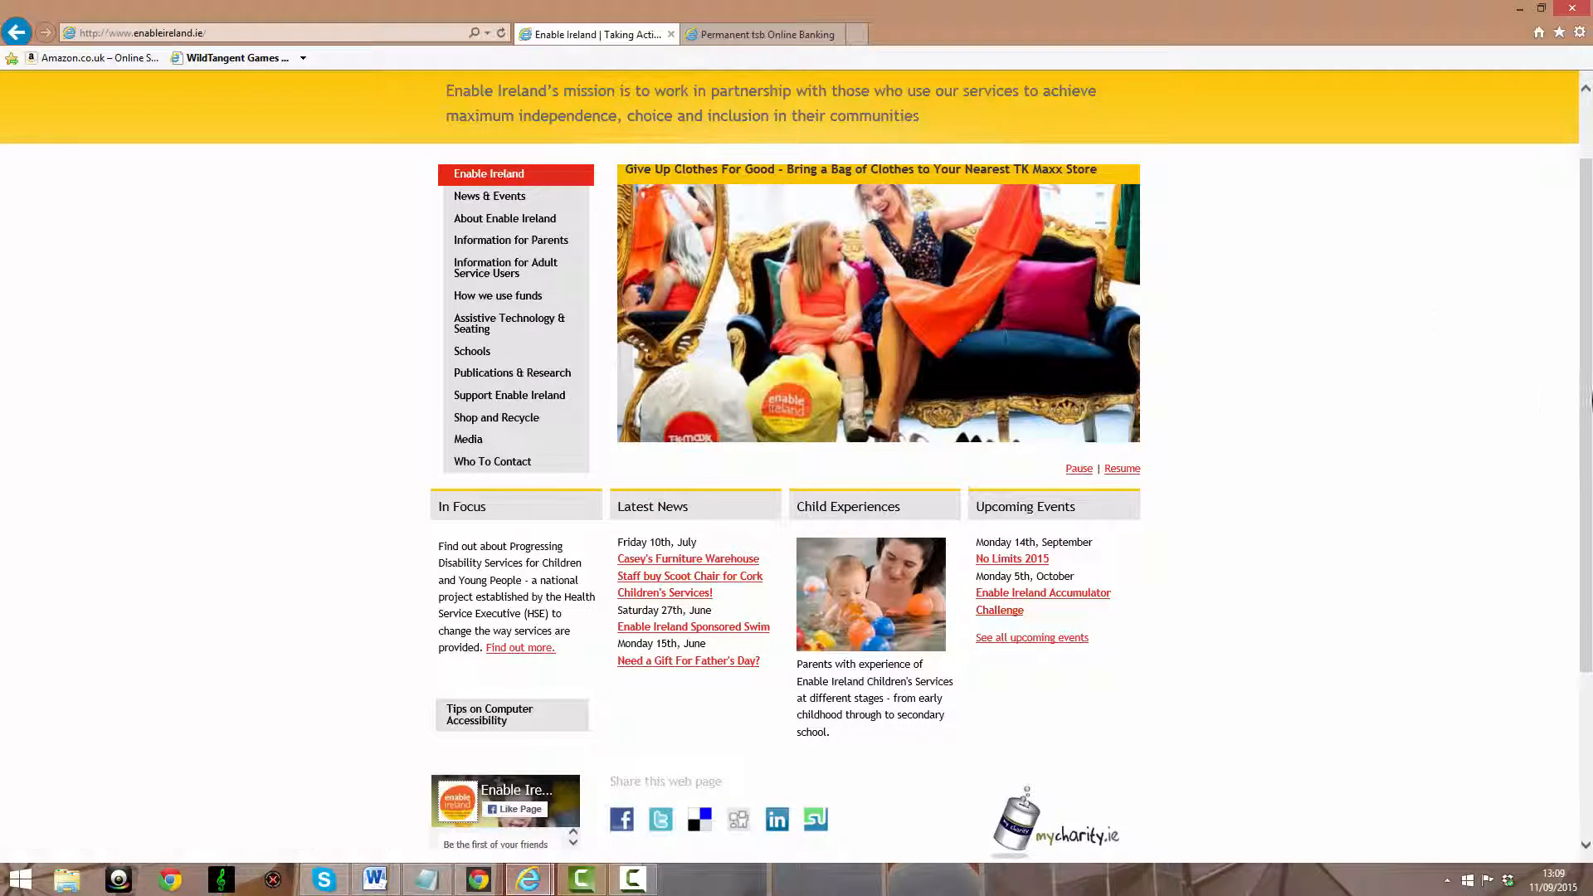
pyautogui.scroll(1, 1480, 232)
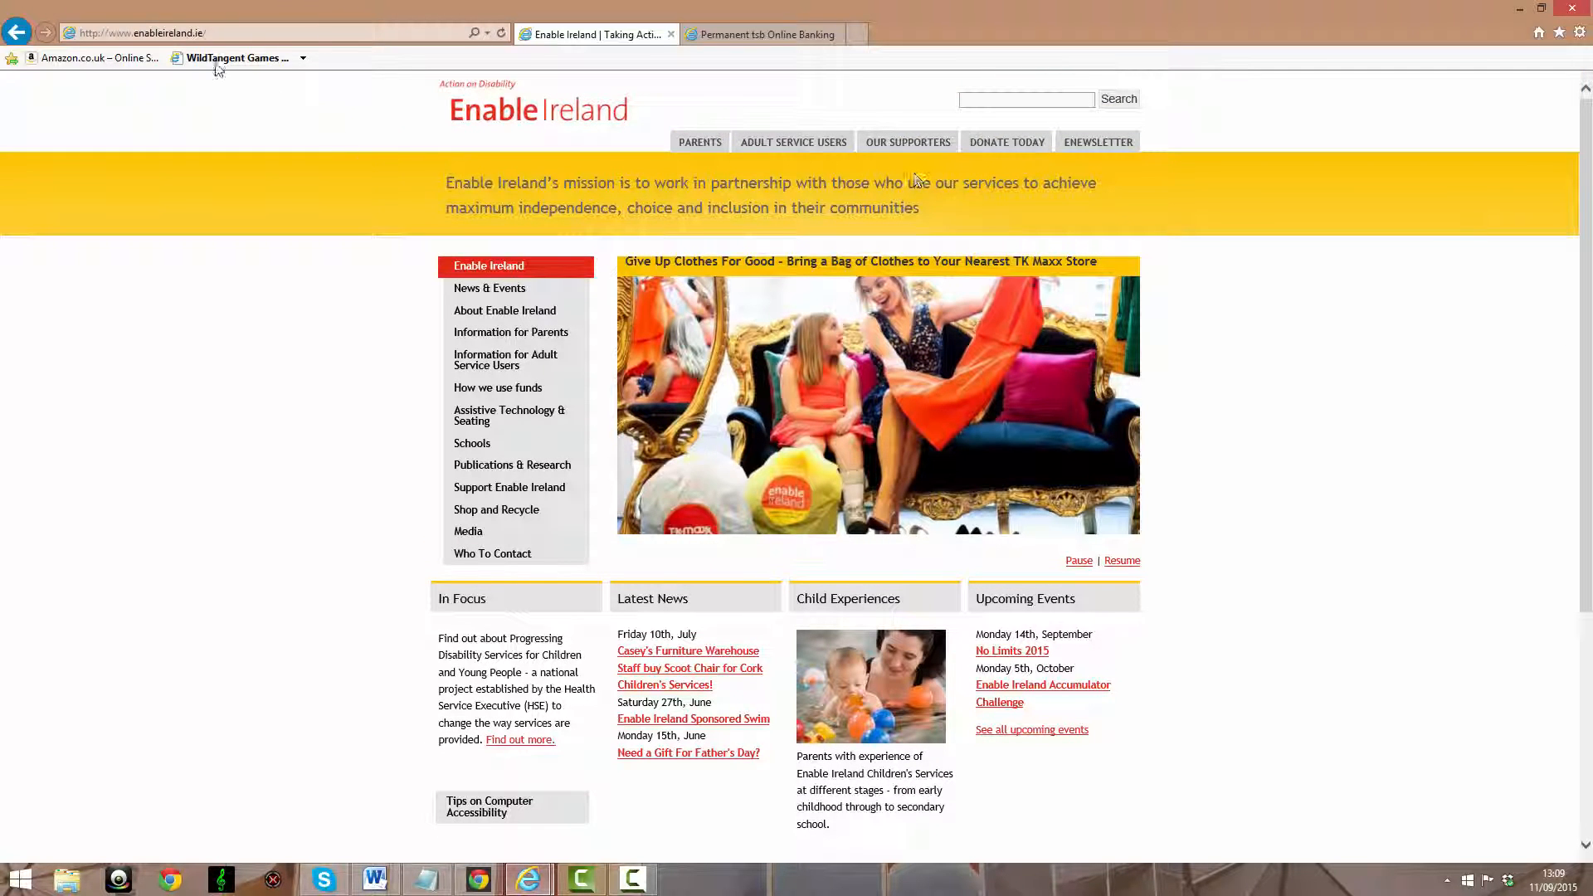
# Move the keyboard focus through the Enable Ireland page links as far as Publications & Research to examine how the focused link is highlighted.
pyautogui.press('Tab')
pyautogui.press('Tab')
pyautogui.press('Tab')
pyautogui.press('Tab')
pyautogui.press('Tab')
pyautogui.press('Tab')
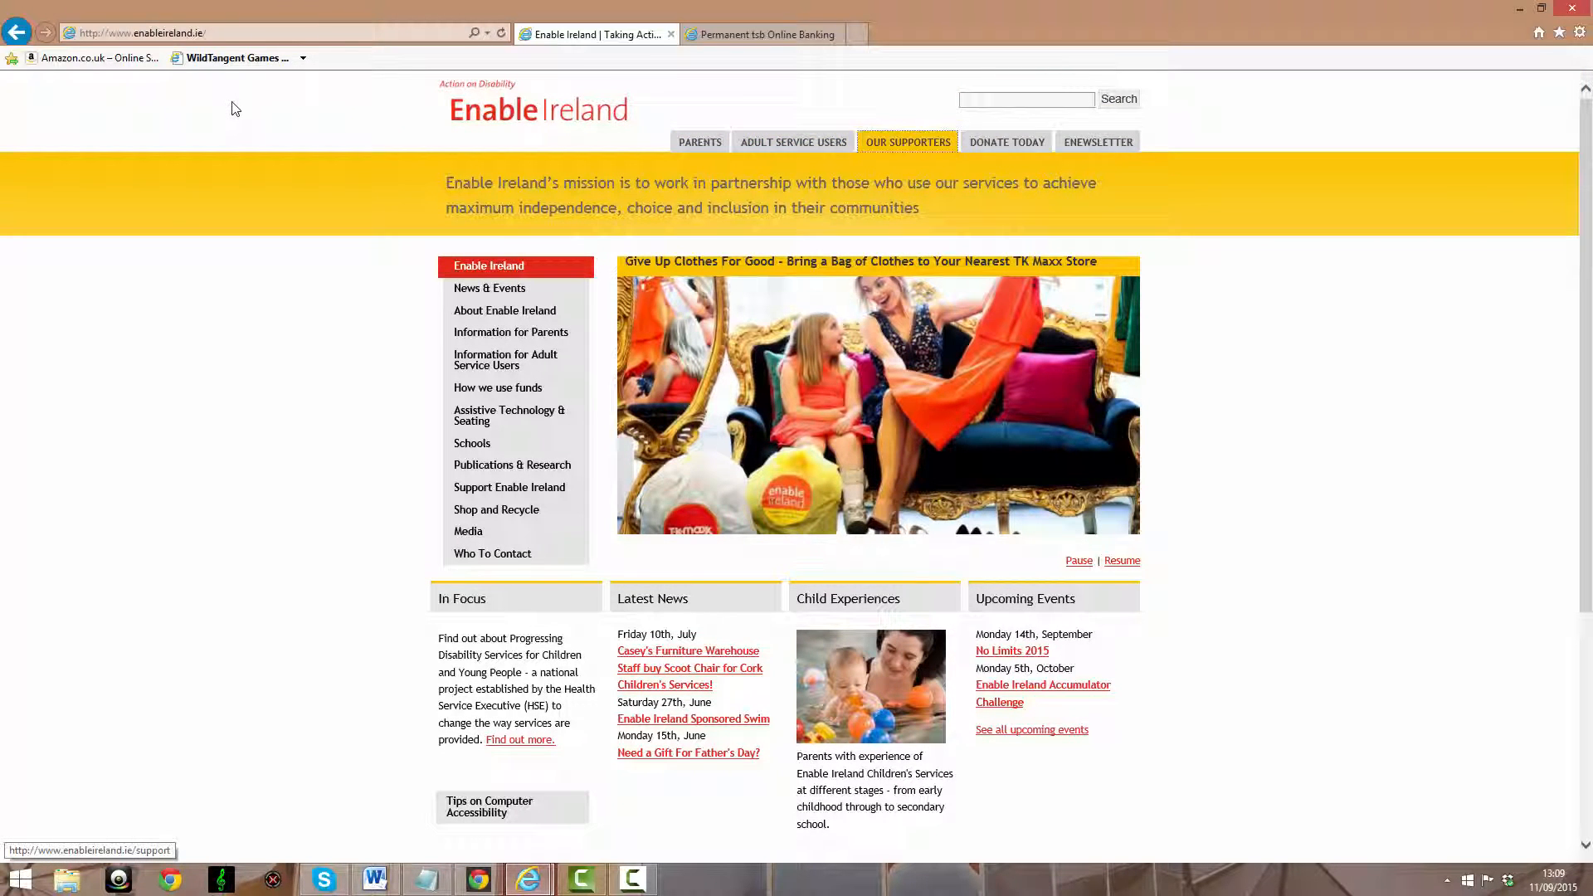
pyautogui.press('Tab')
pyautogui.press('Tab')
pyautogui.press('Tab')
pyautogui.press('Tab')
pyautogui.press('Tab')
pyautogui.press('Tab')
pyautogui.press('Tab')
pyautogui.press('Tab')
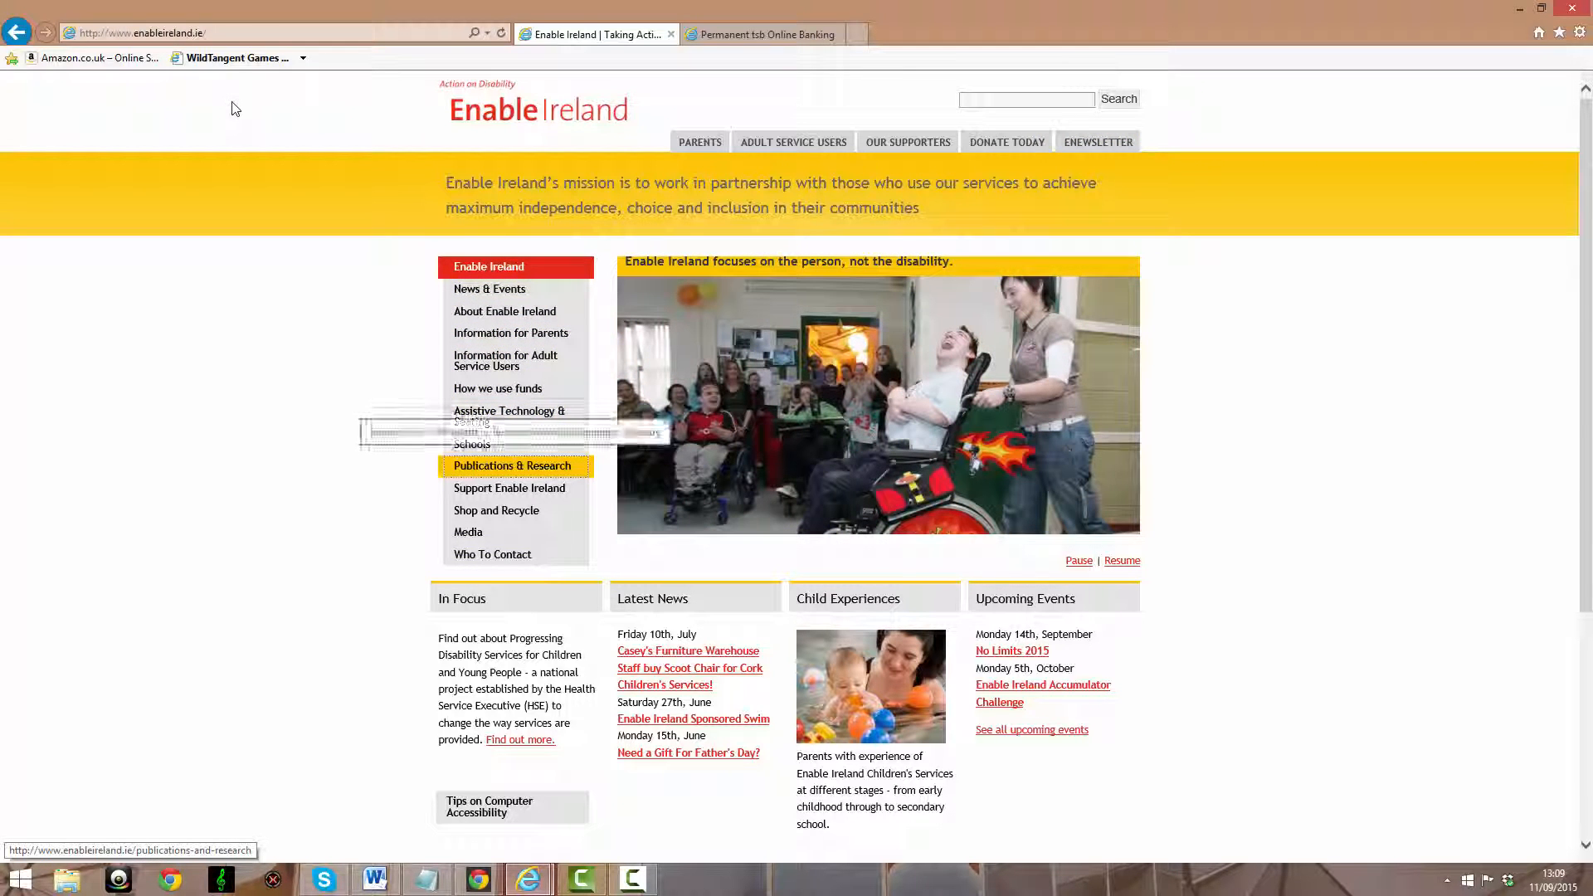
# On the permanent tsb page, open the Accessibility settings in Internet Options and enable formatting documents using my style sheet.
pyautogui.click(744, 36)
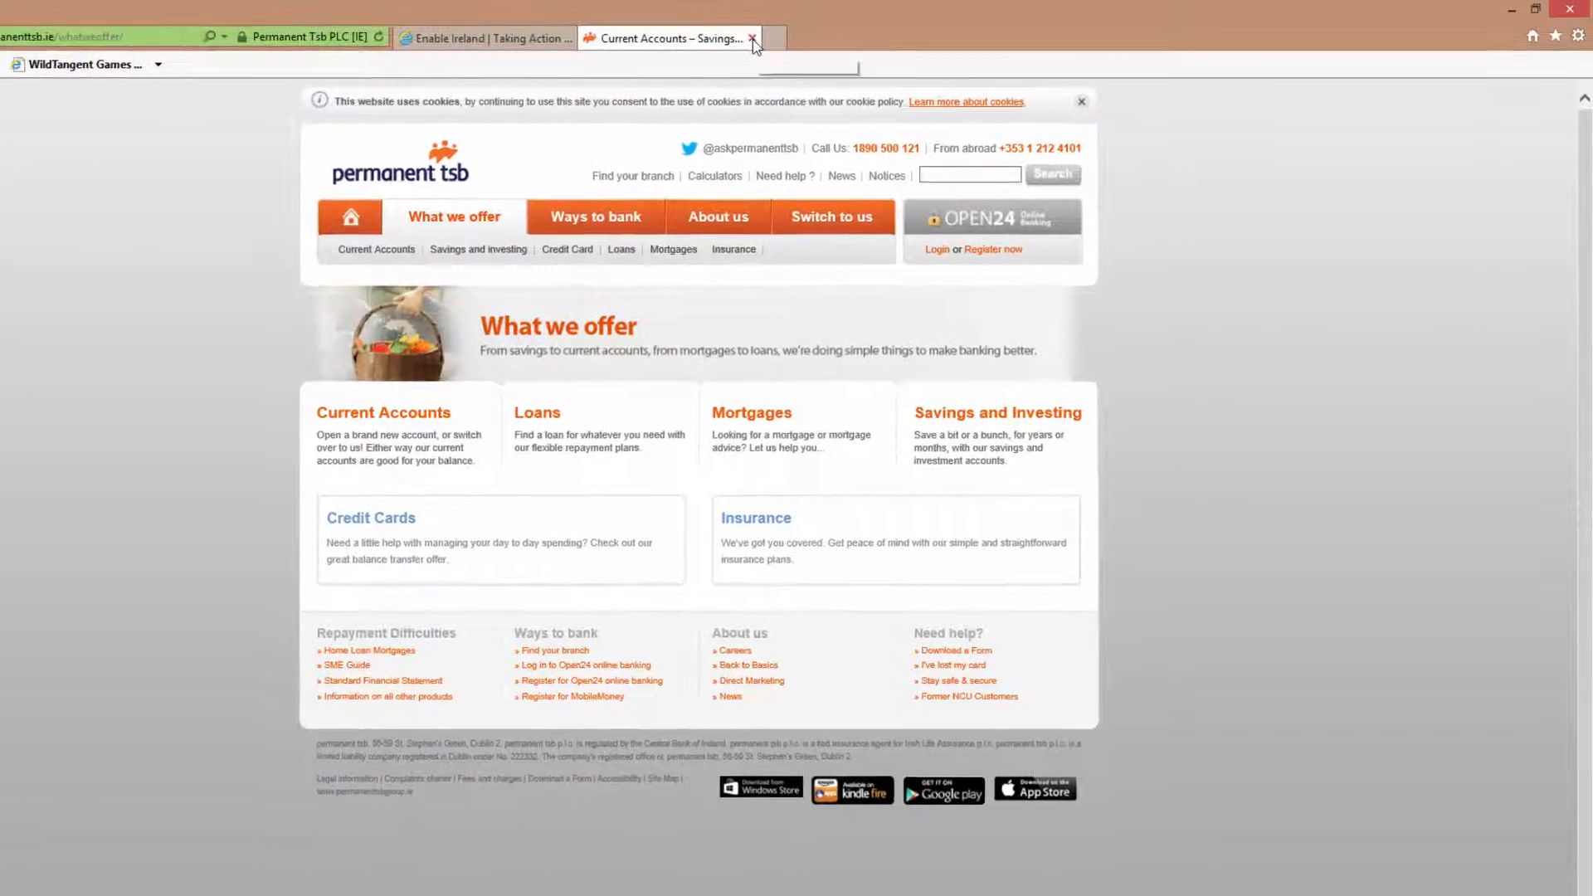
pyautogui.click(1577, 36)
pyautogui.click(1418, 313)
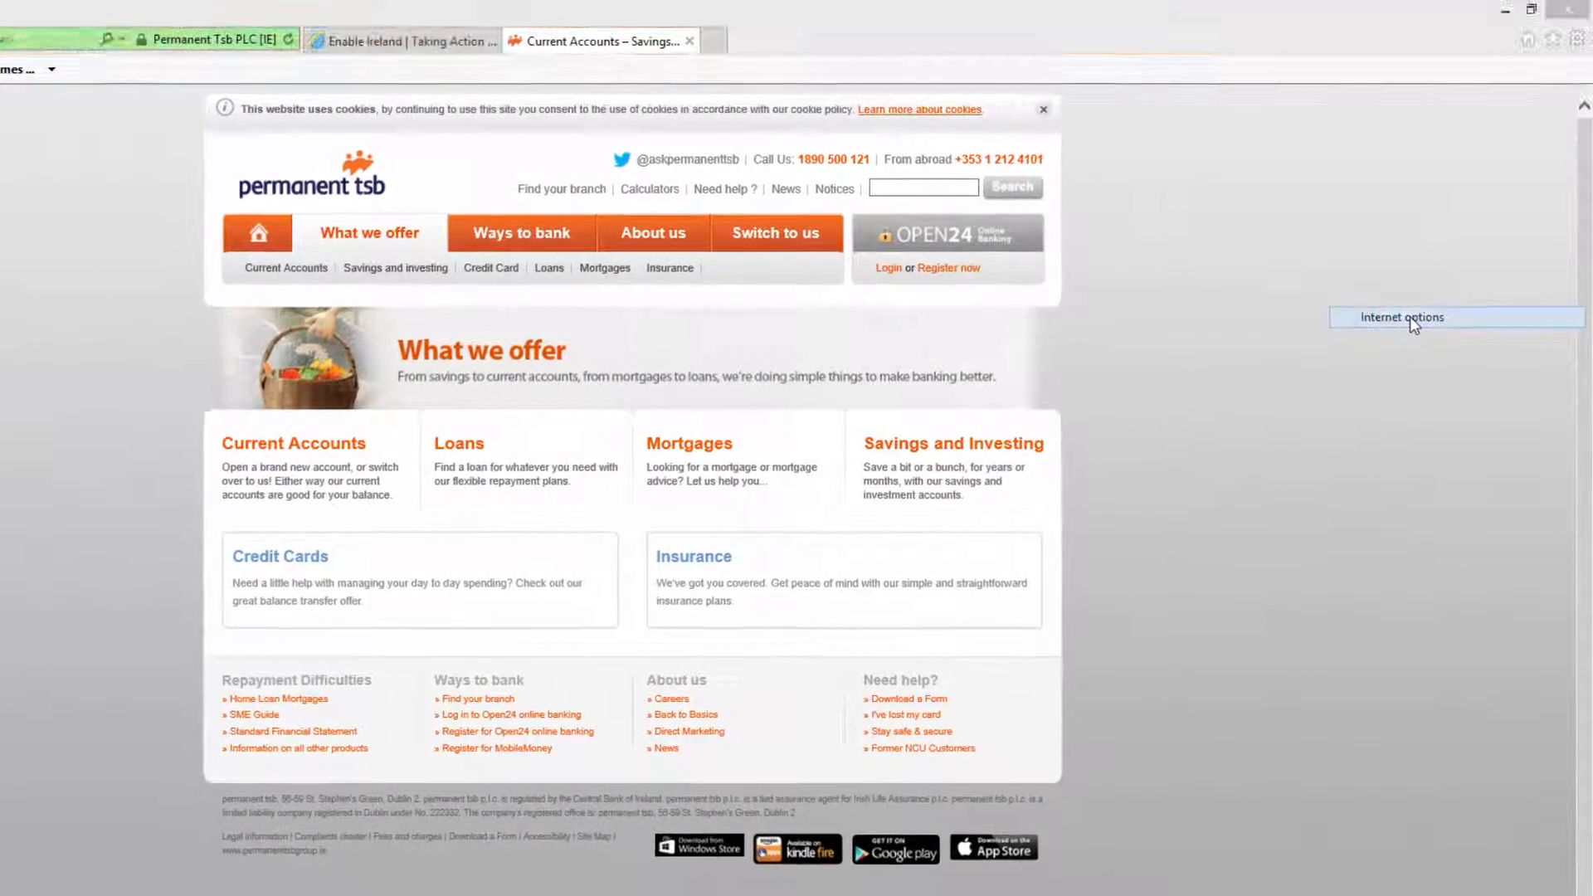
pyautogui.moveTo(13, 19); pyautogui.dragTo(884, 306)
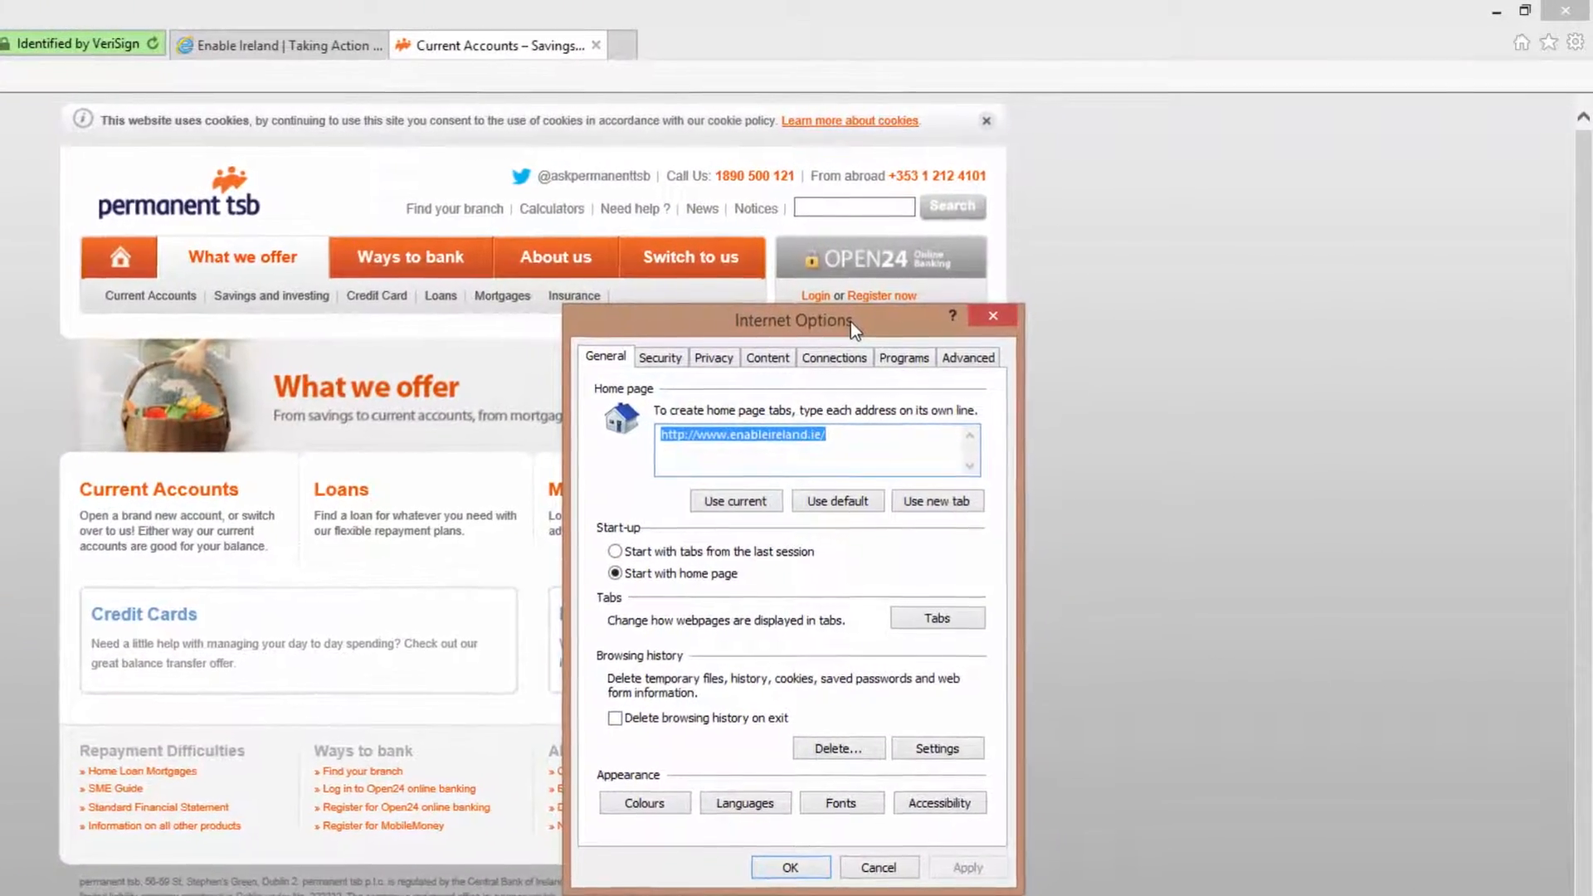
pyautogui.click(933, 803)
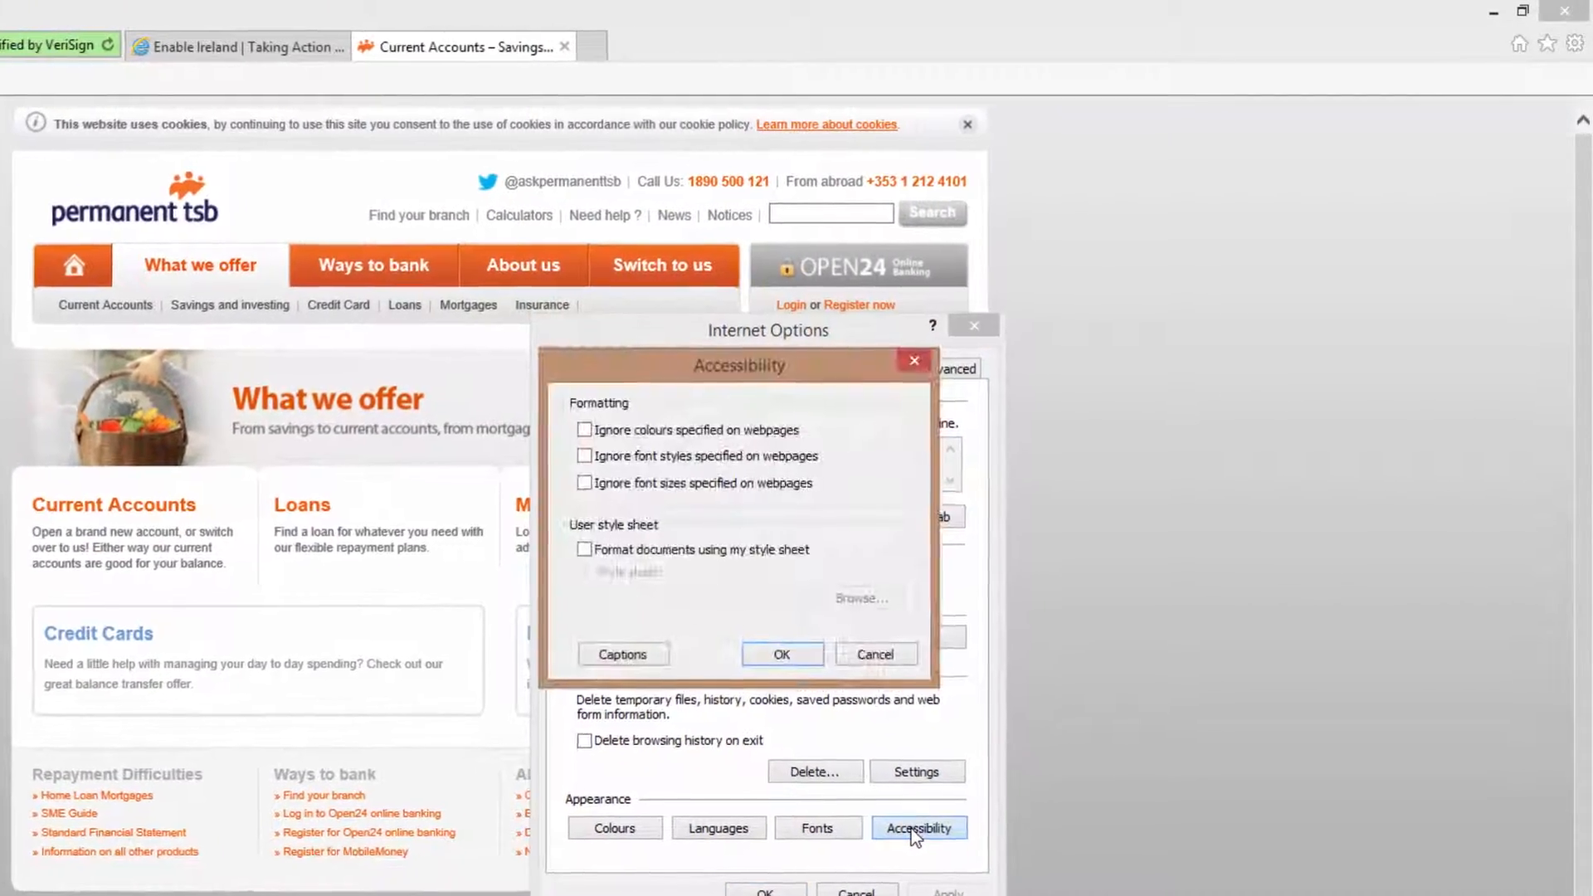
pyautogui.click(566, 561)
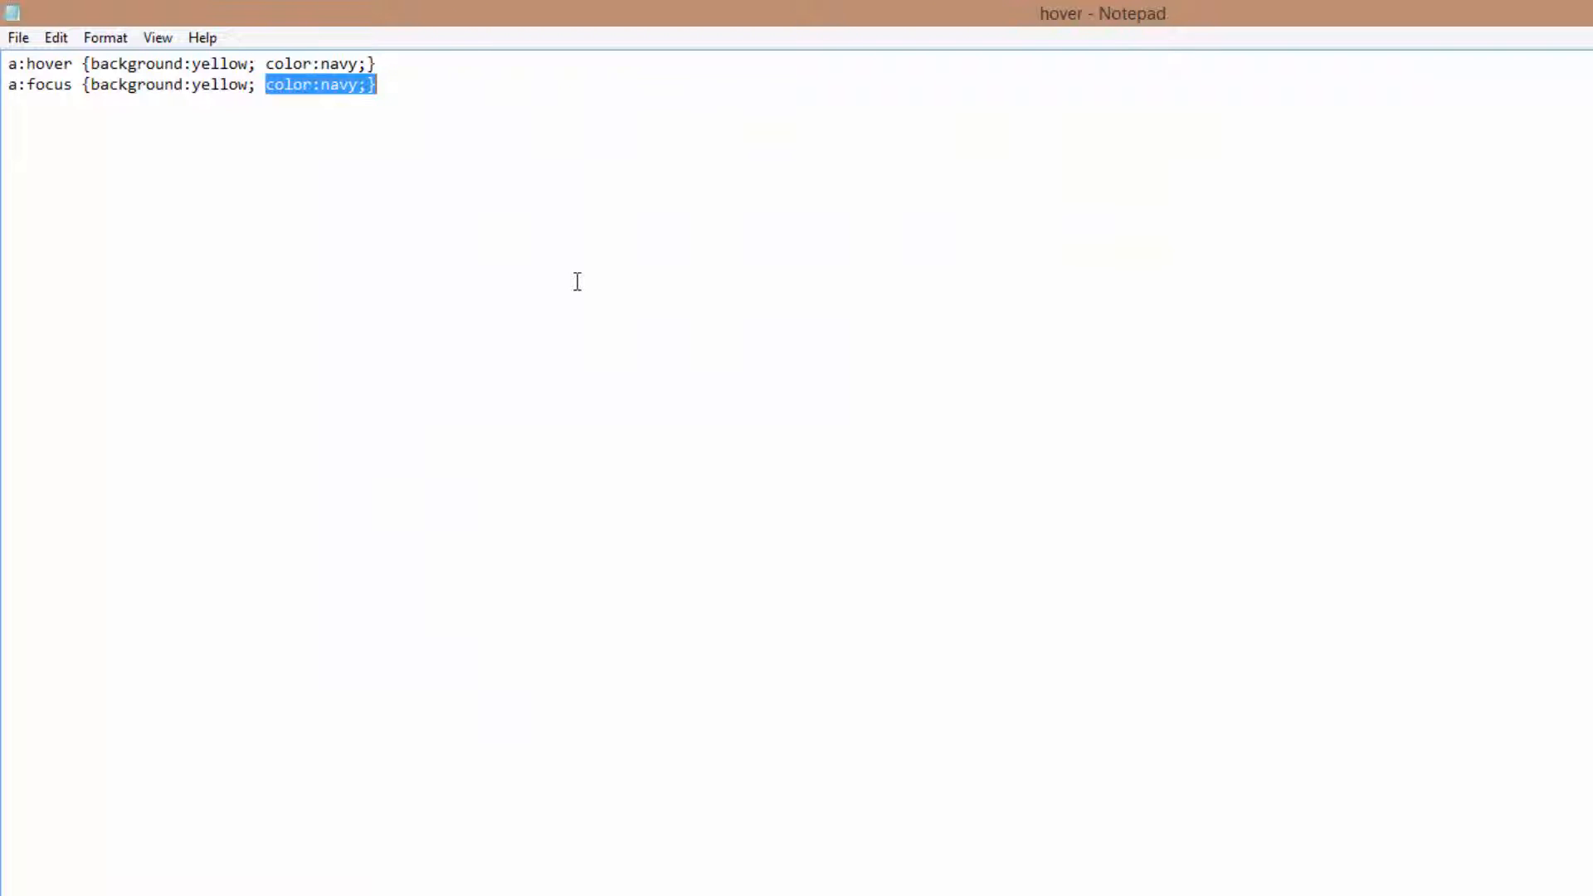
# Examine the a:hover and a:focus style rules in the hover file in Notepad.
pyautogui.moveTo(402, 98); pyautogui.dragTo(3, 22)
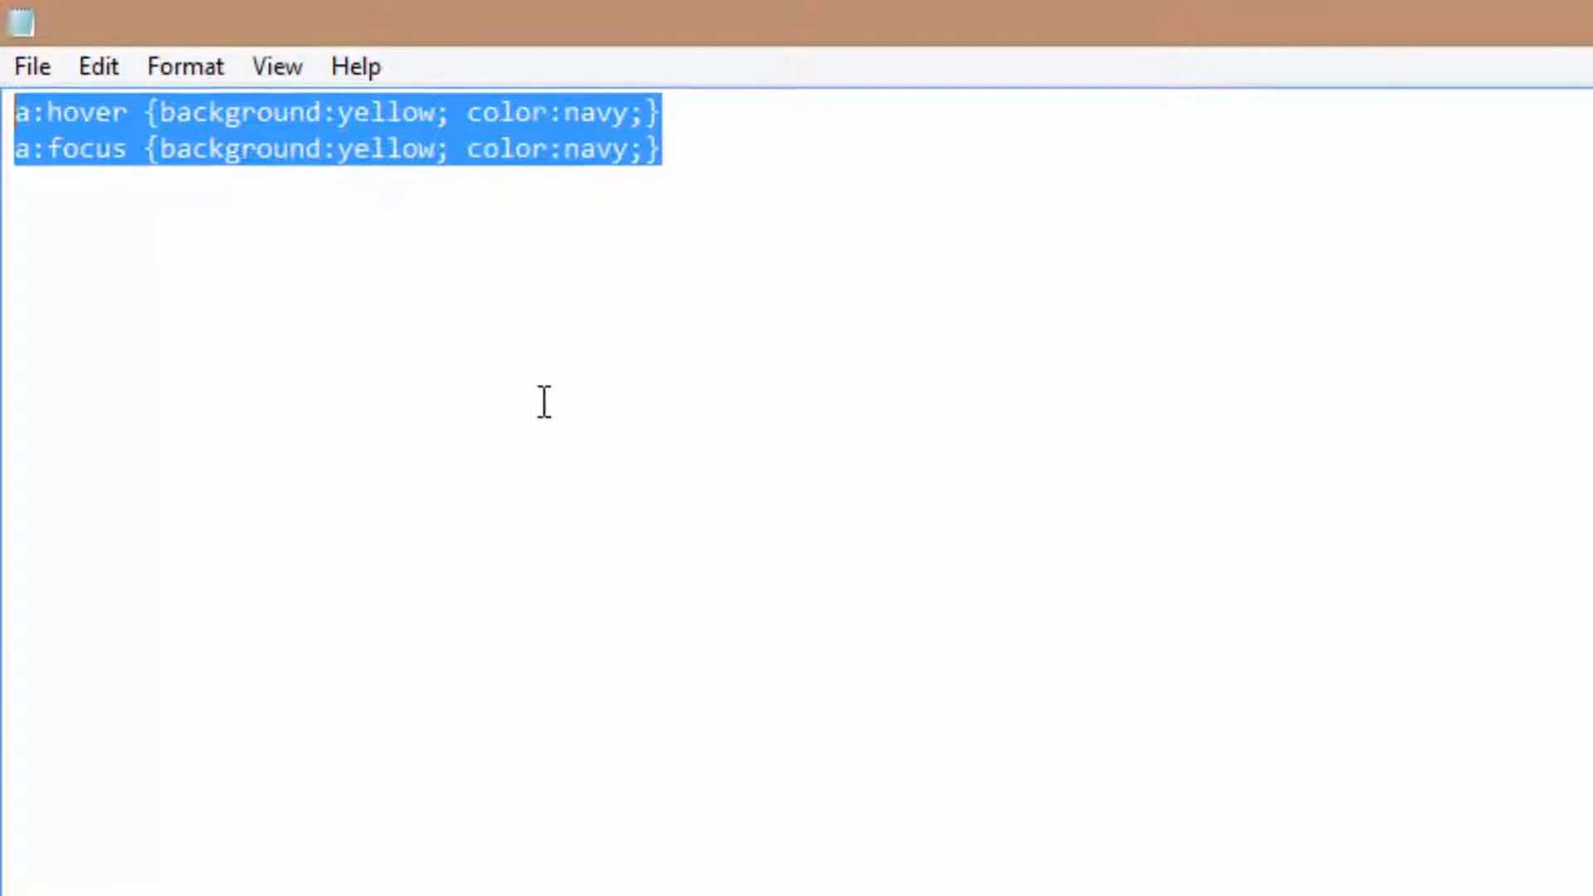
pyautogui.click(544, 402)
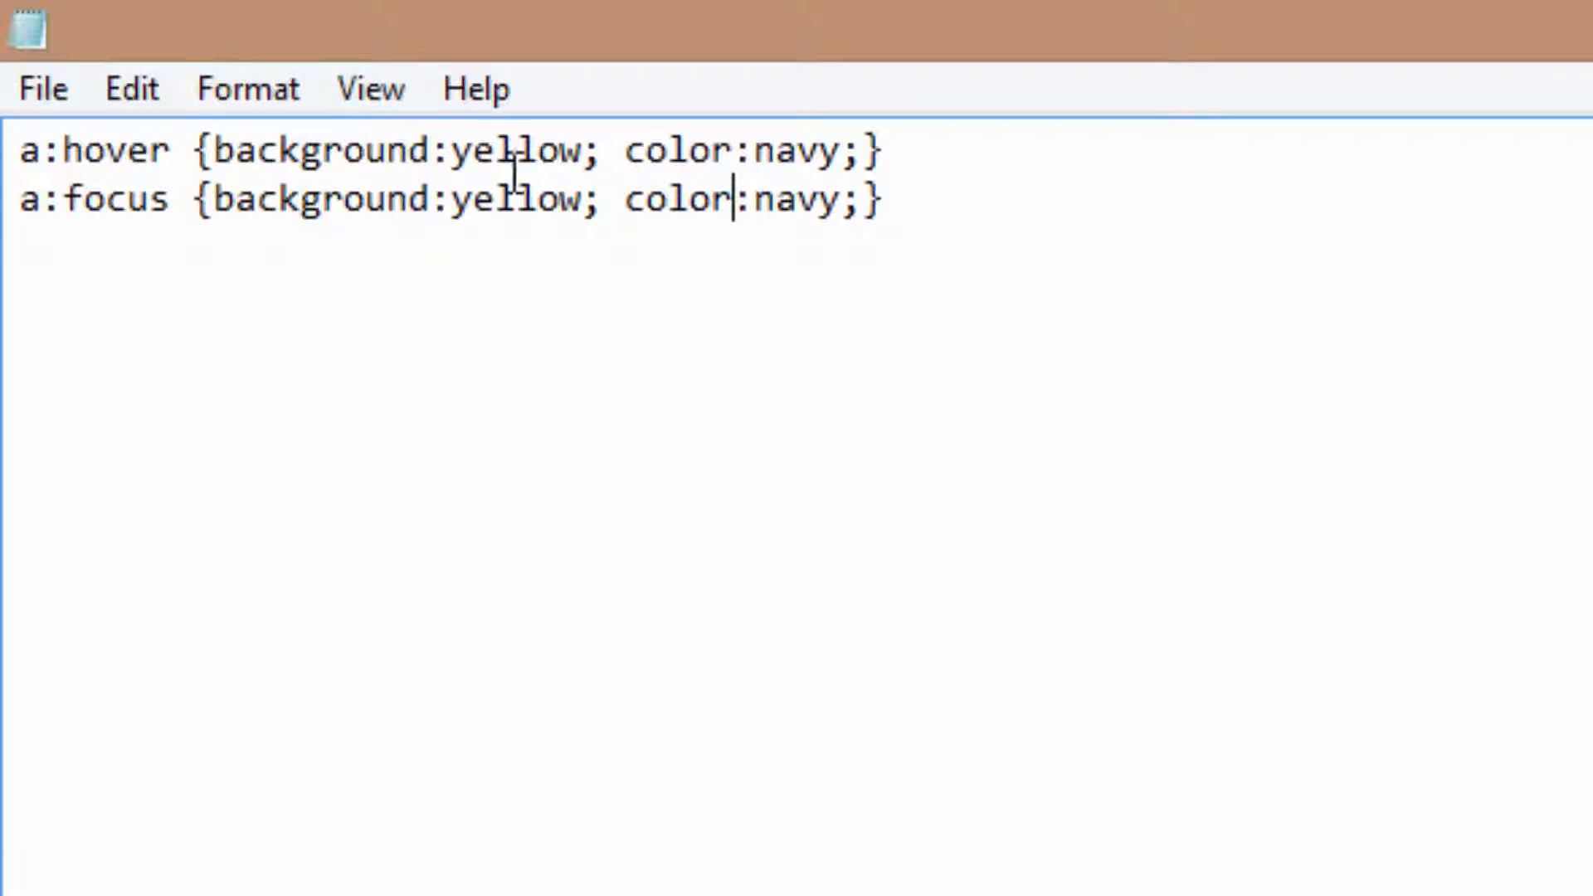
pyautogui.click(945, 236)
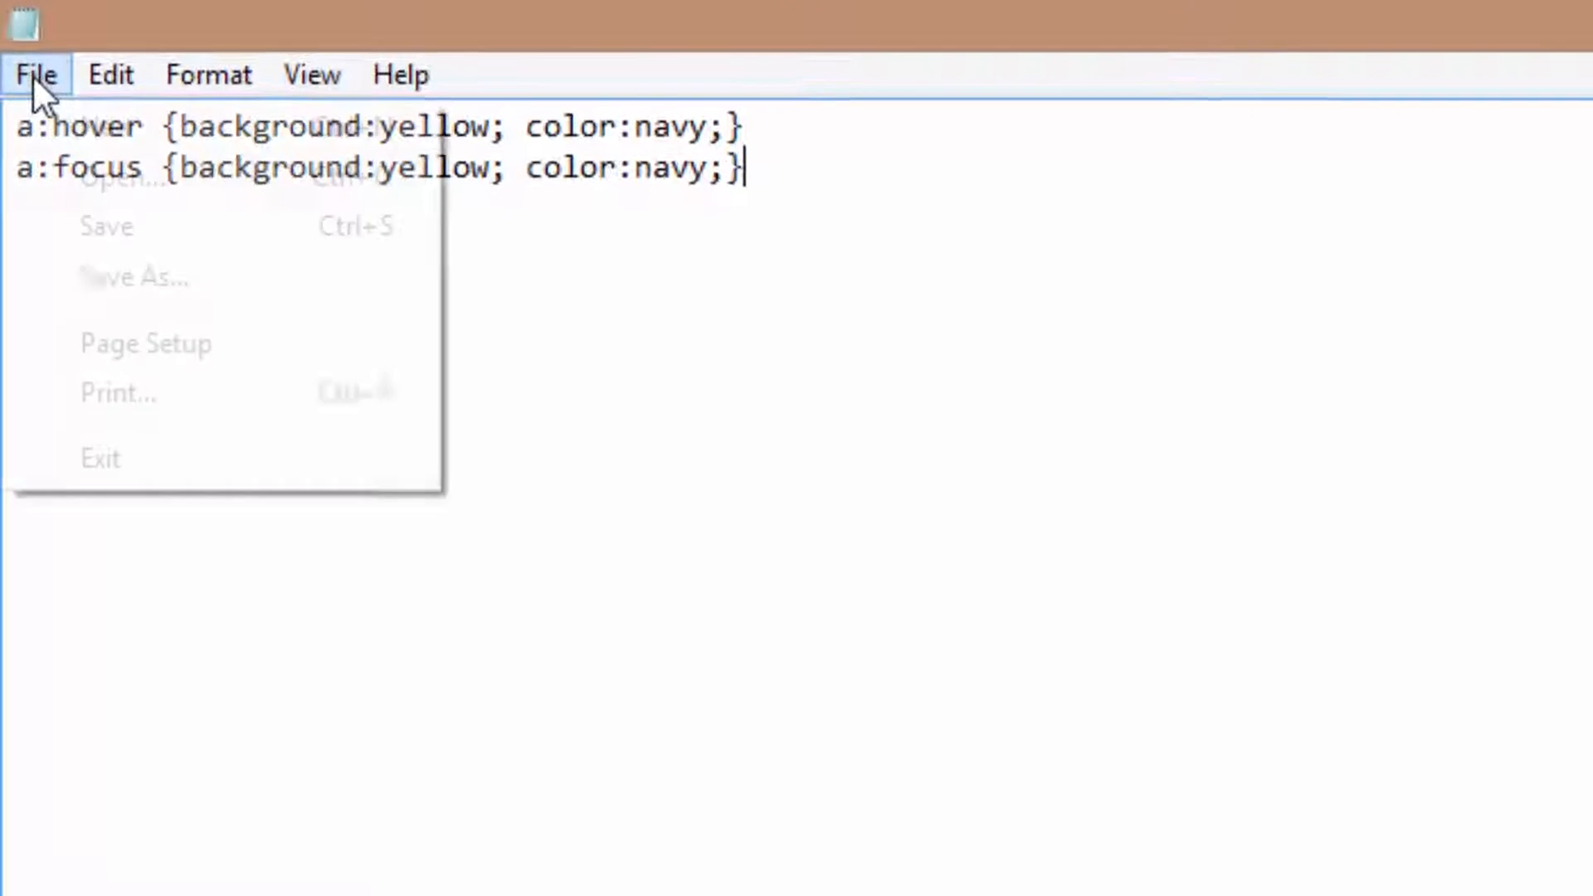
# Save a copy of the style rules to the Desktop as hover.css with the file type All Files.
pyautogui.click(34, 75)
pyautogui.click(139, 276)
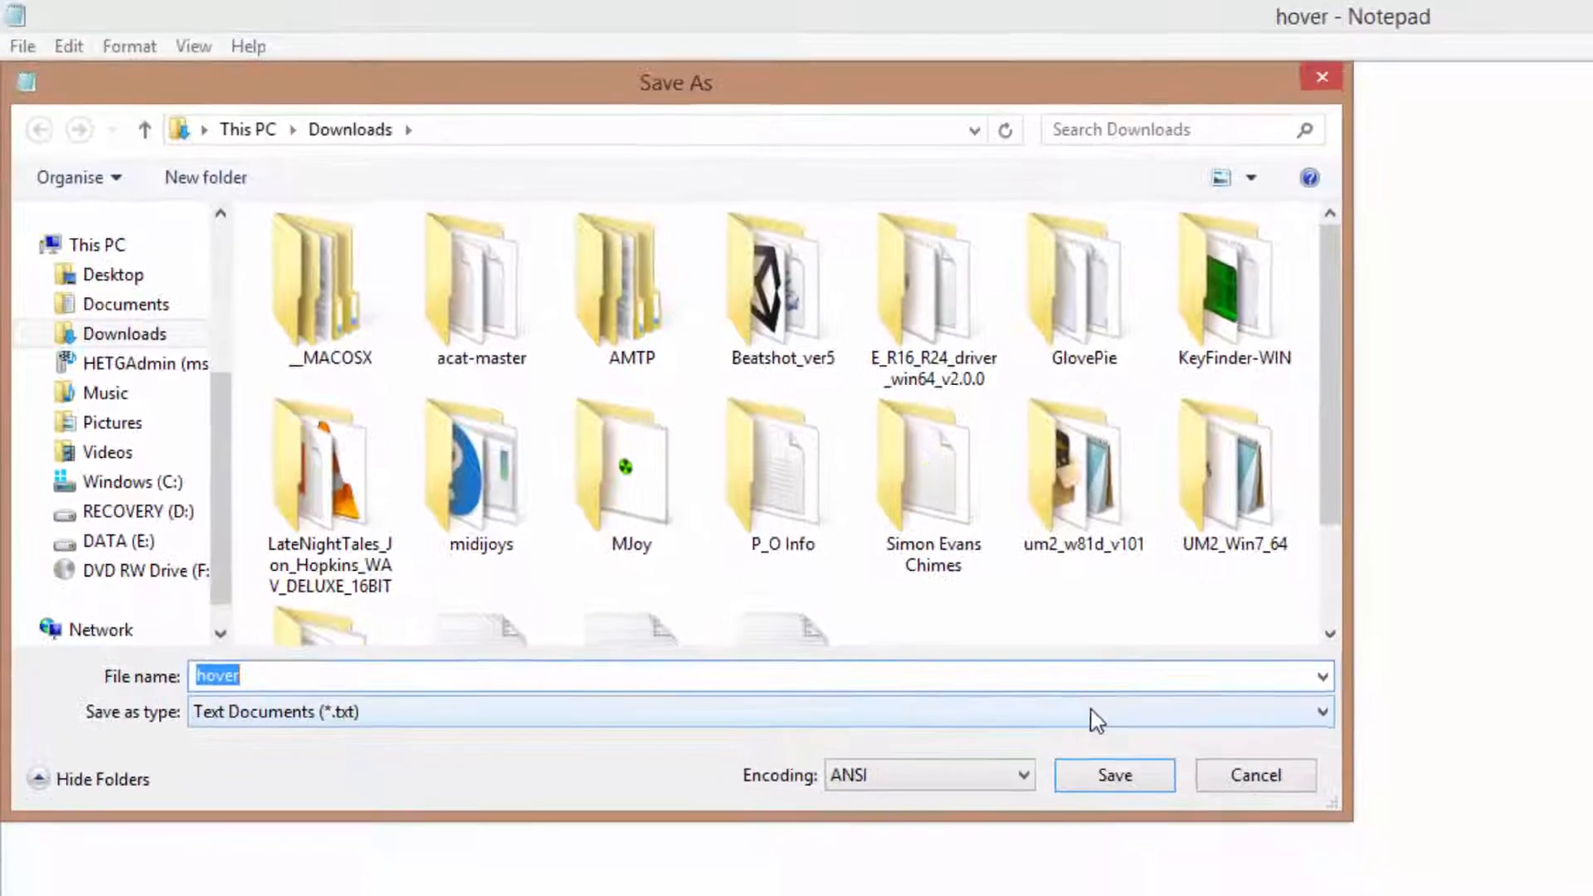
pyautogui.click(1384, 895)
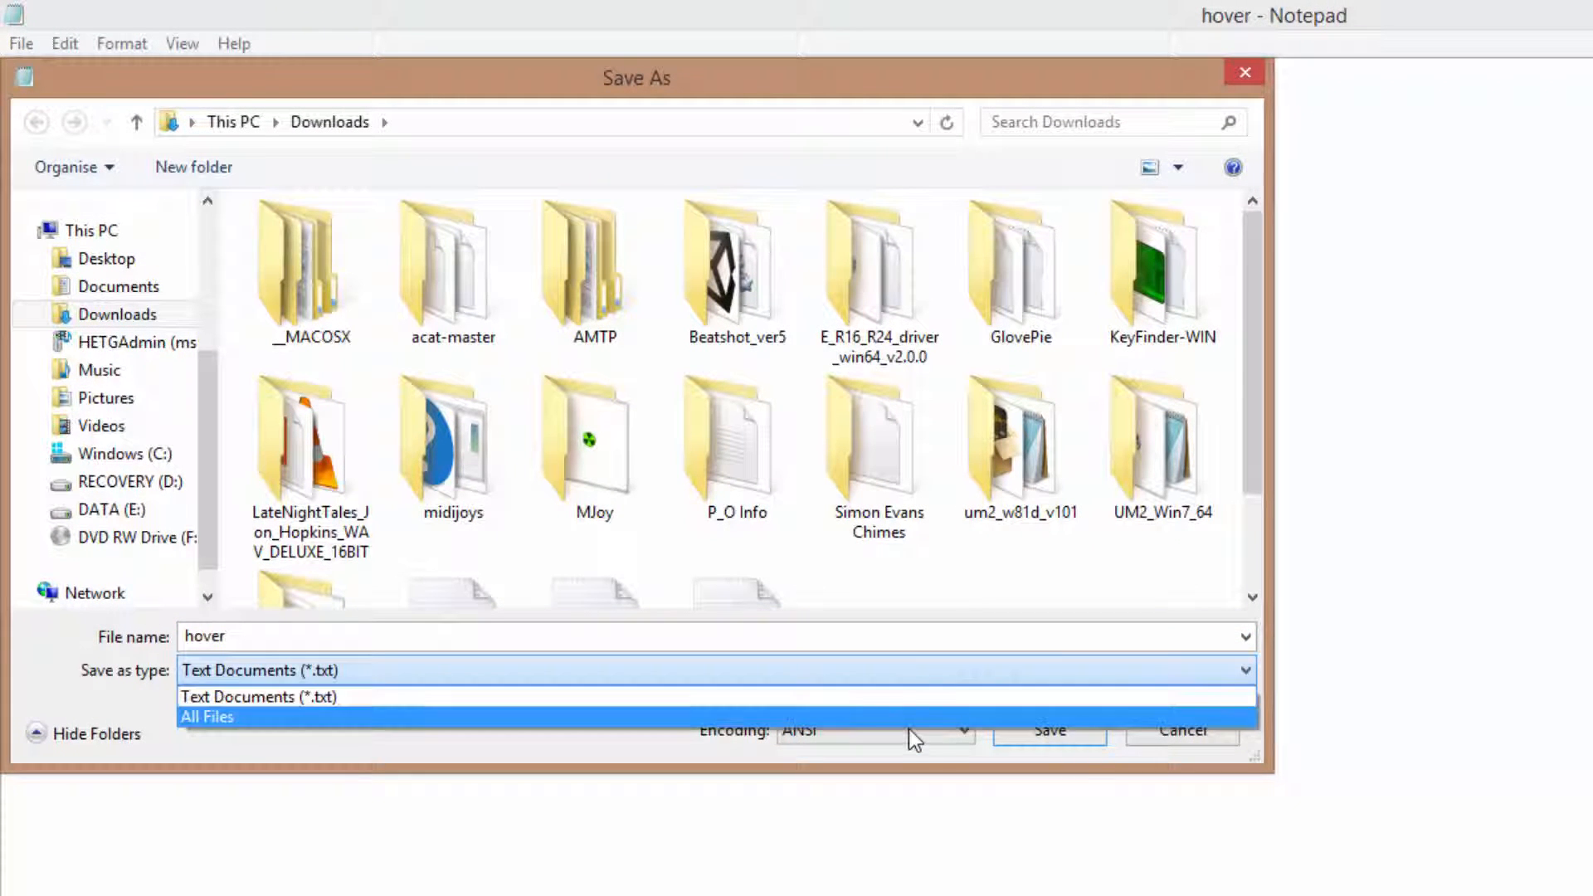
pyautogui.click(908, 720)
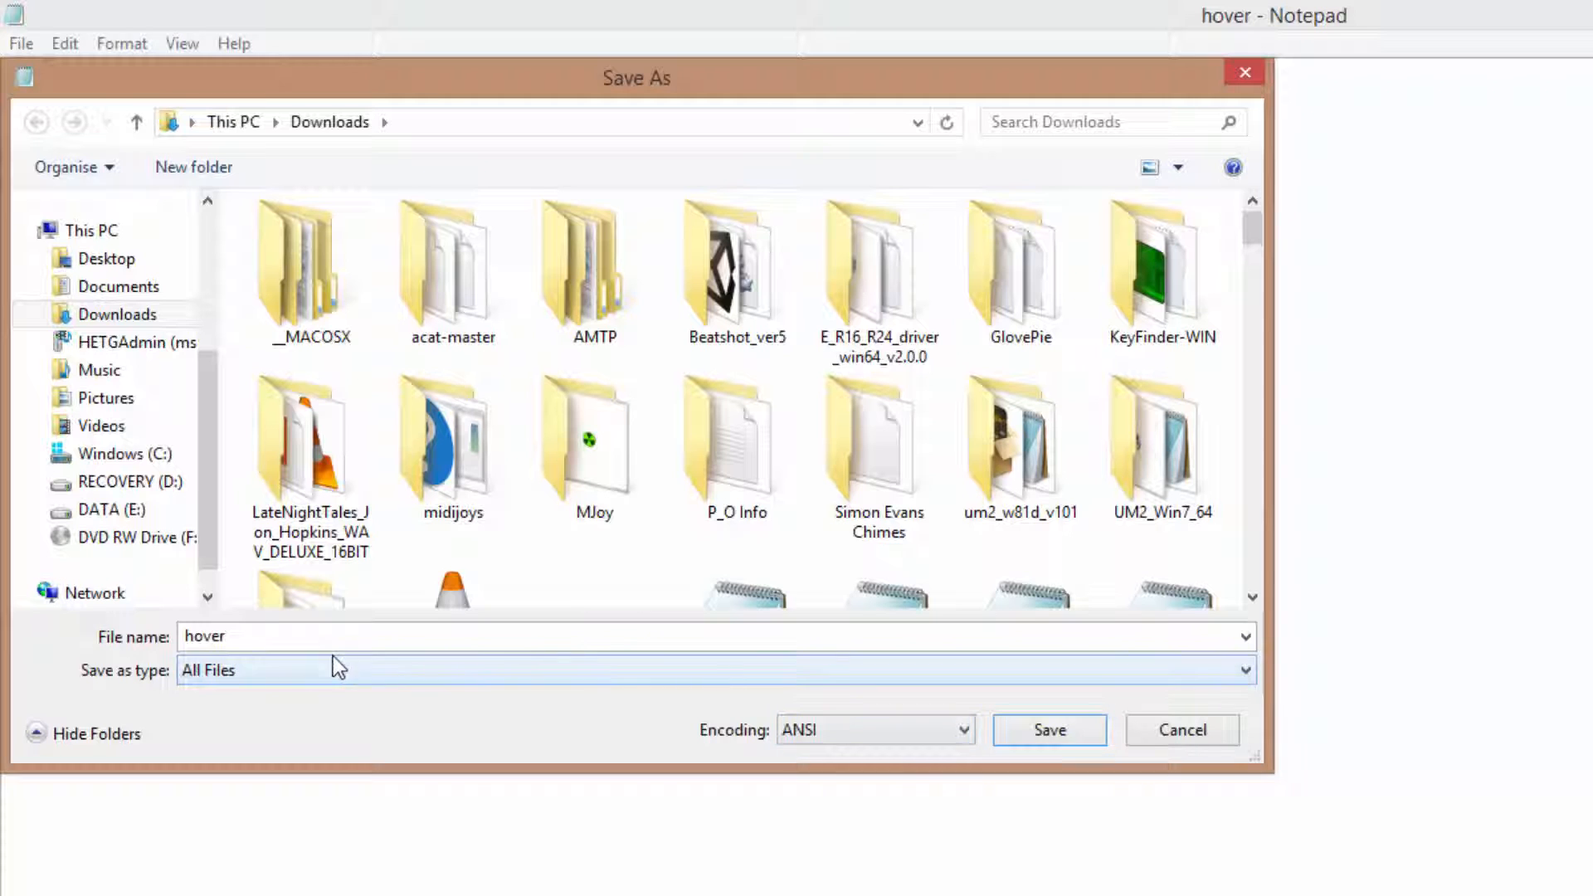
pyautogui.click(310, 640)
pyautogui.click(312, 639)
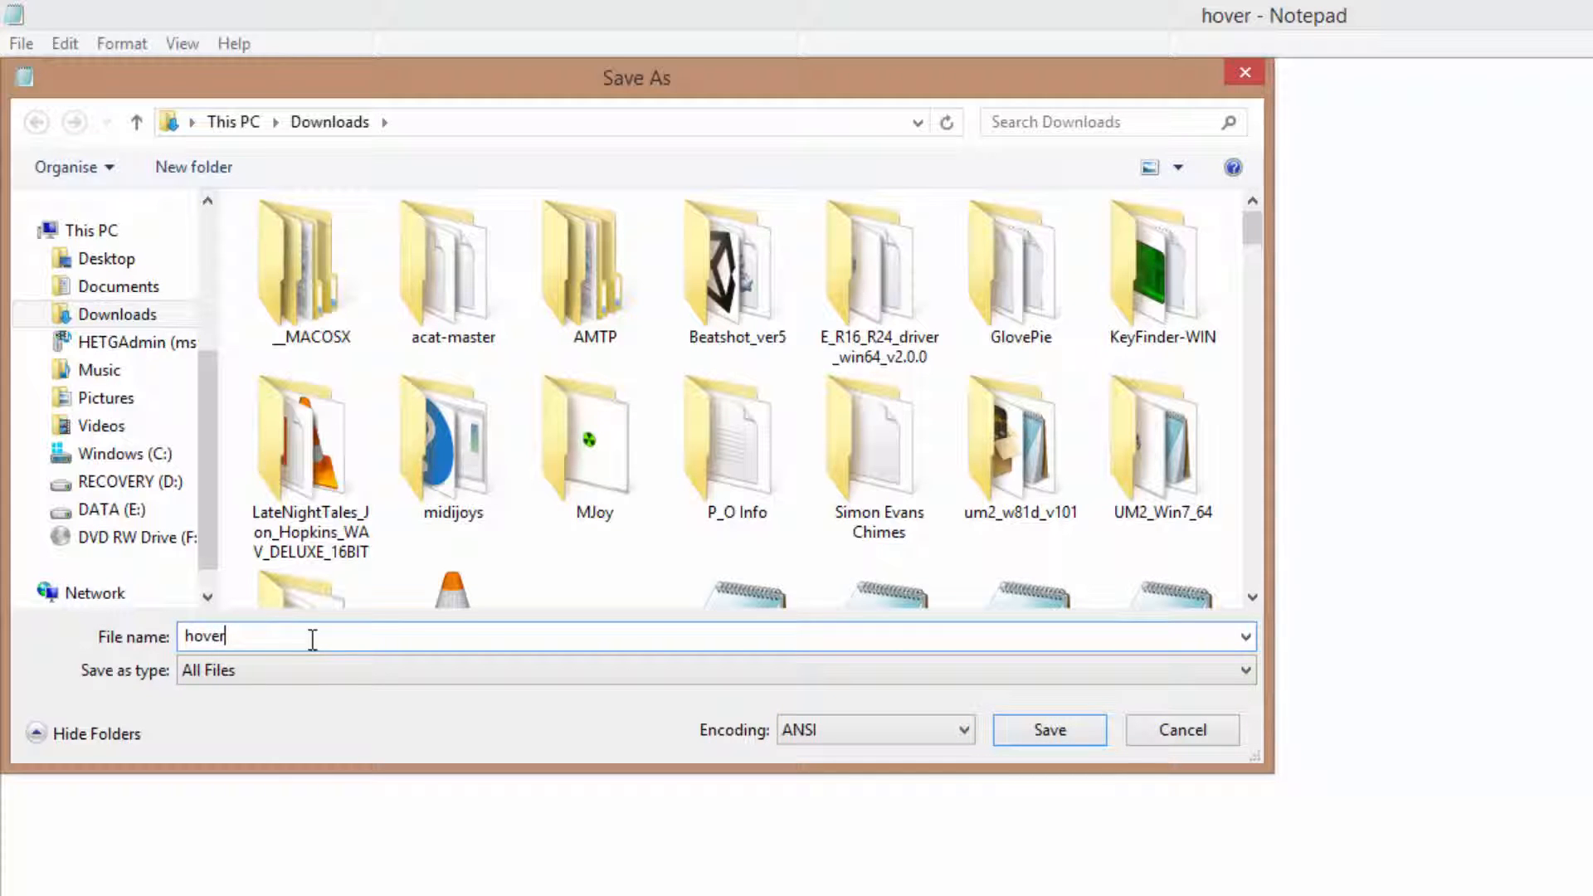
pyautogui.write('.css')
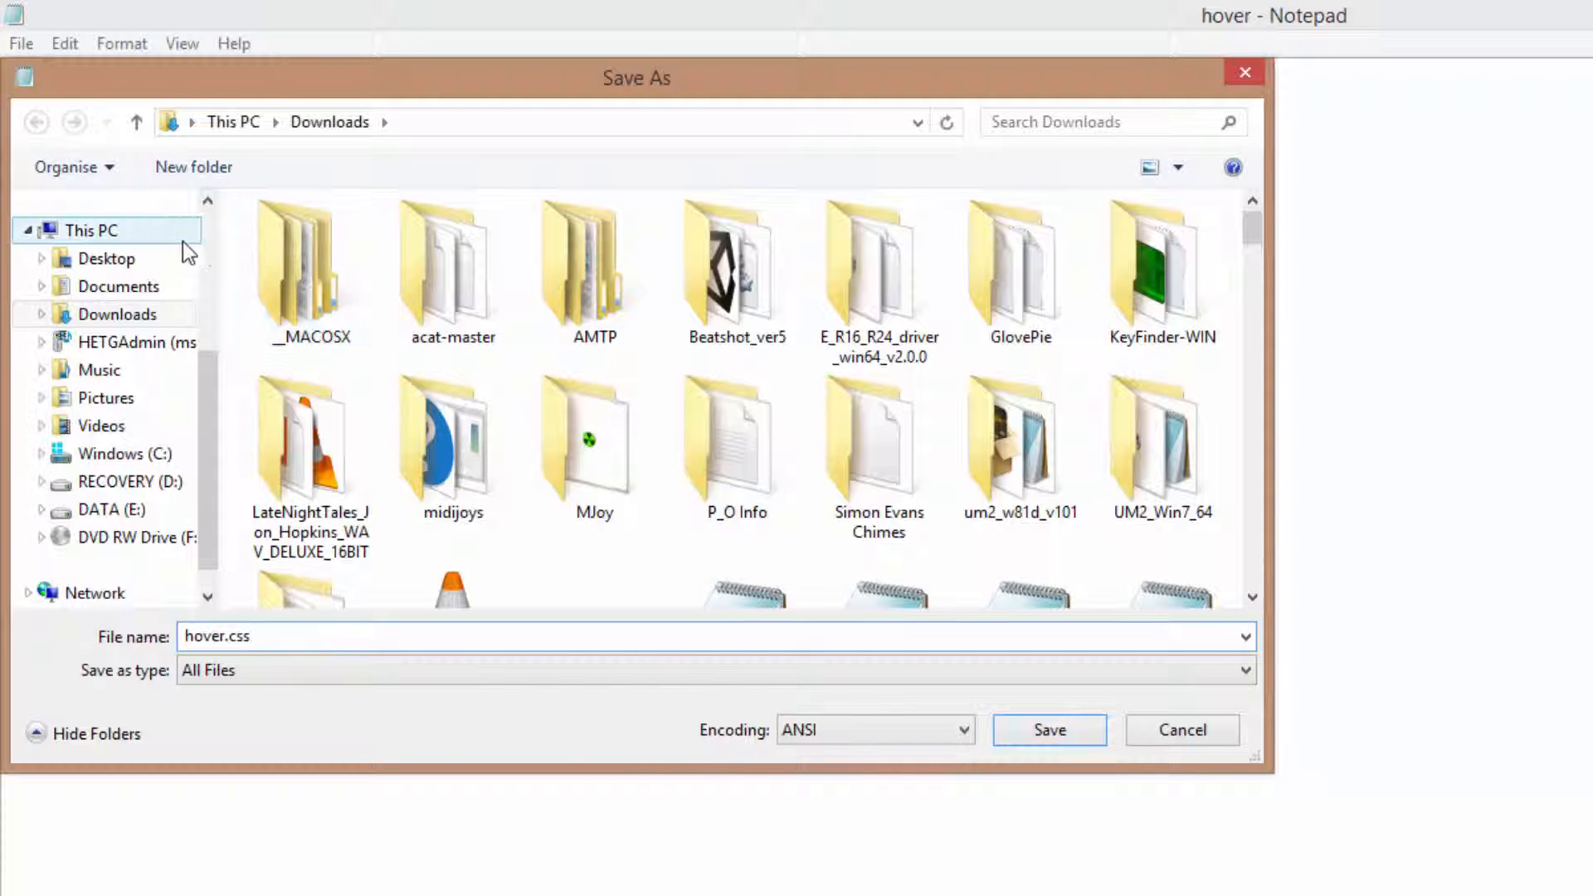
pyautogui.click(124, 261)
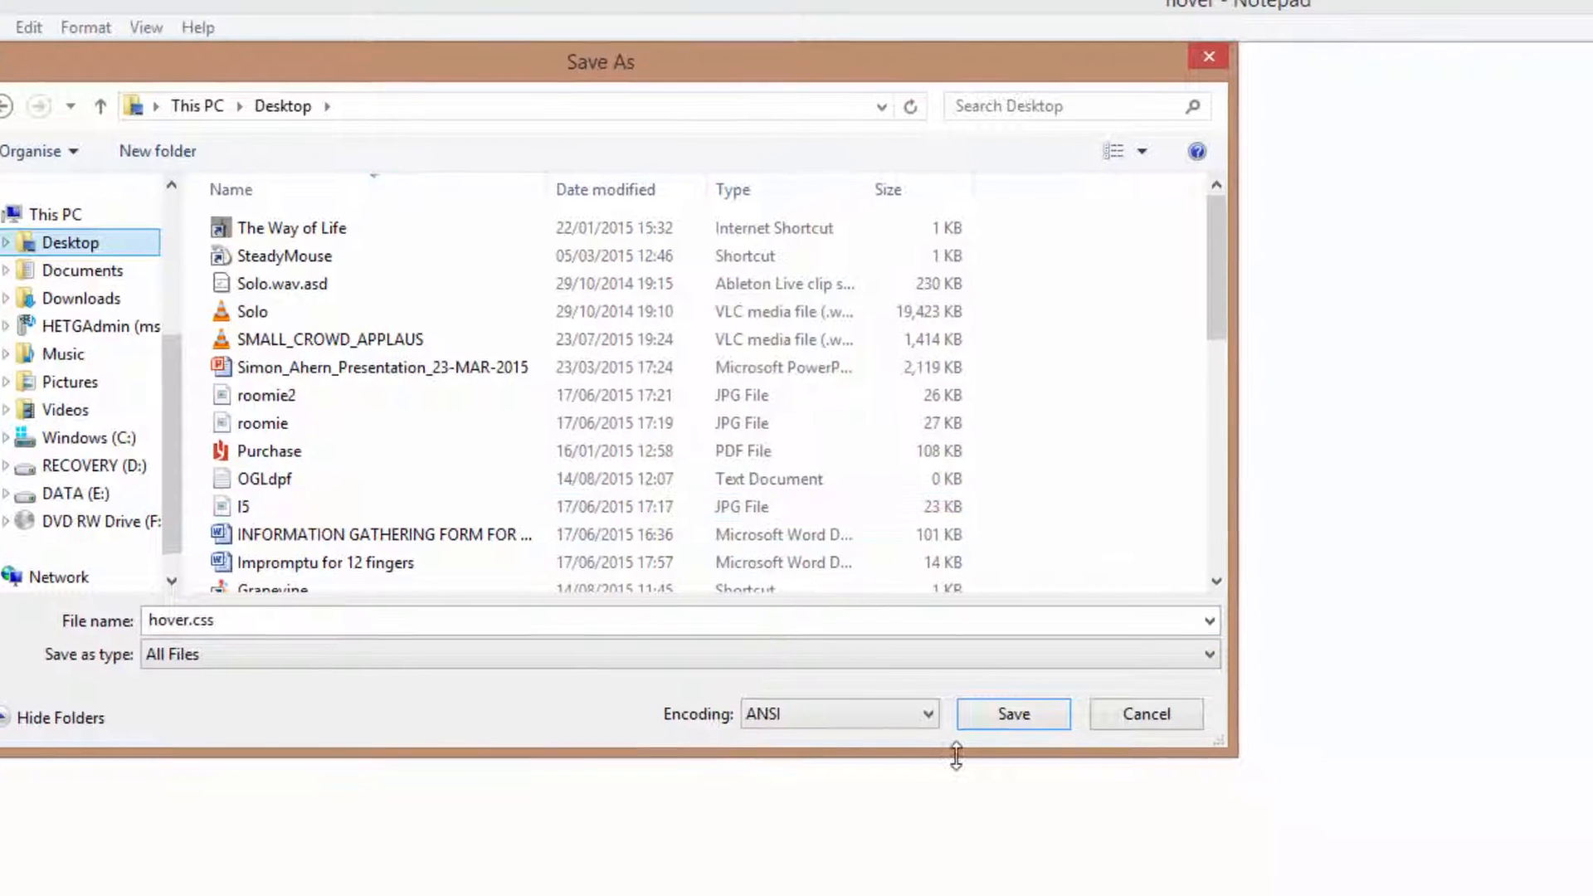
pyautogui.click(975, 696)
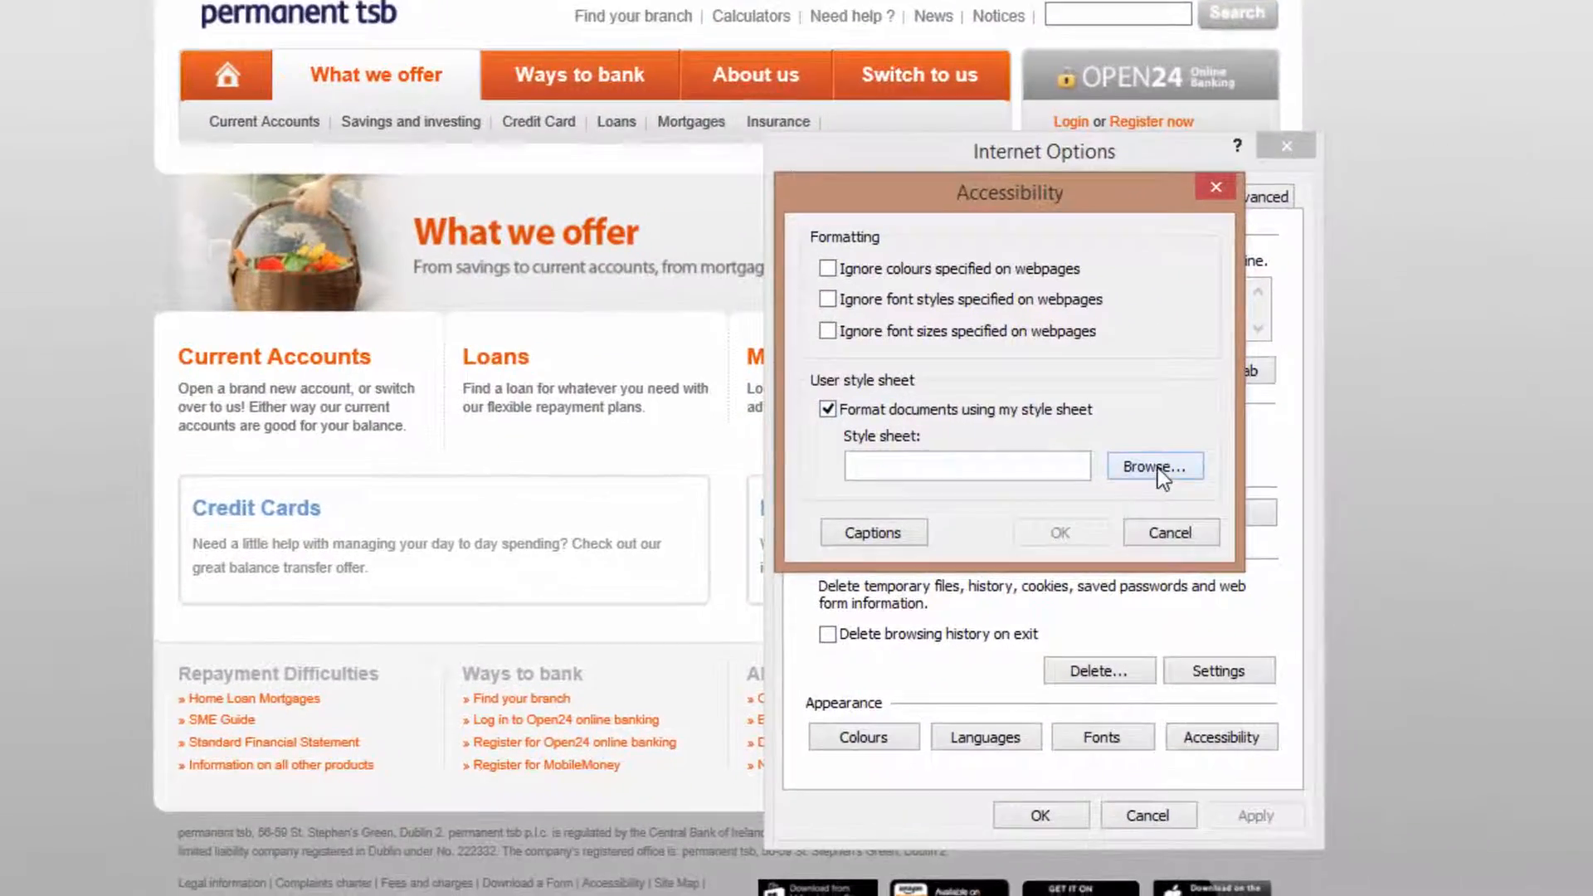
# Choose hover.css from the Desktop as the user style sheet in Internet Explorer and apply the accessibility and Internet Options settings.
pyautogui.click(1195, 484)
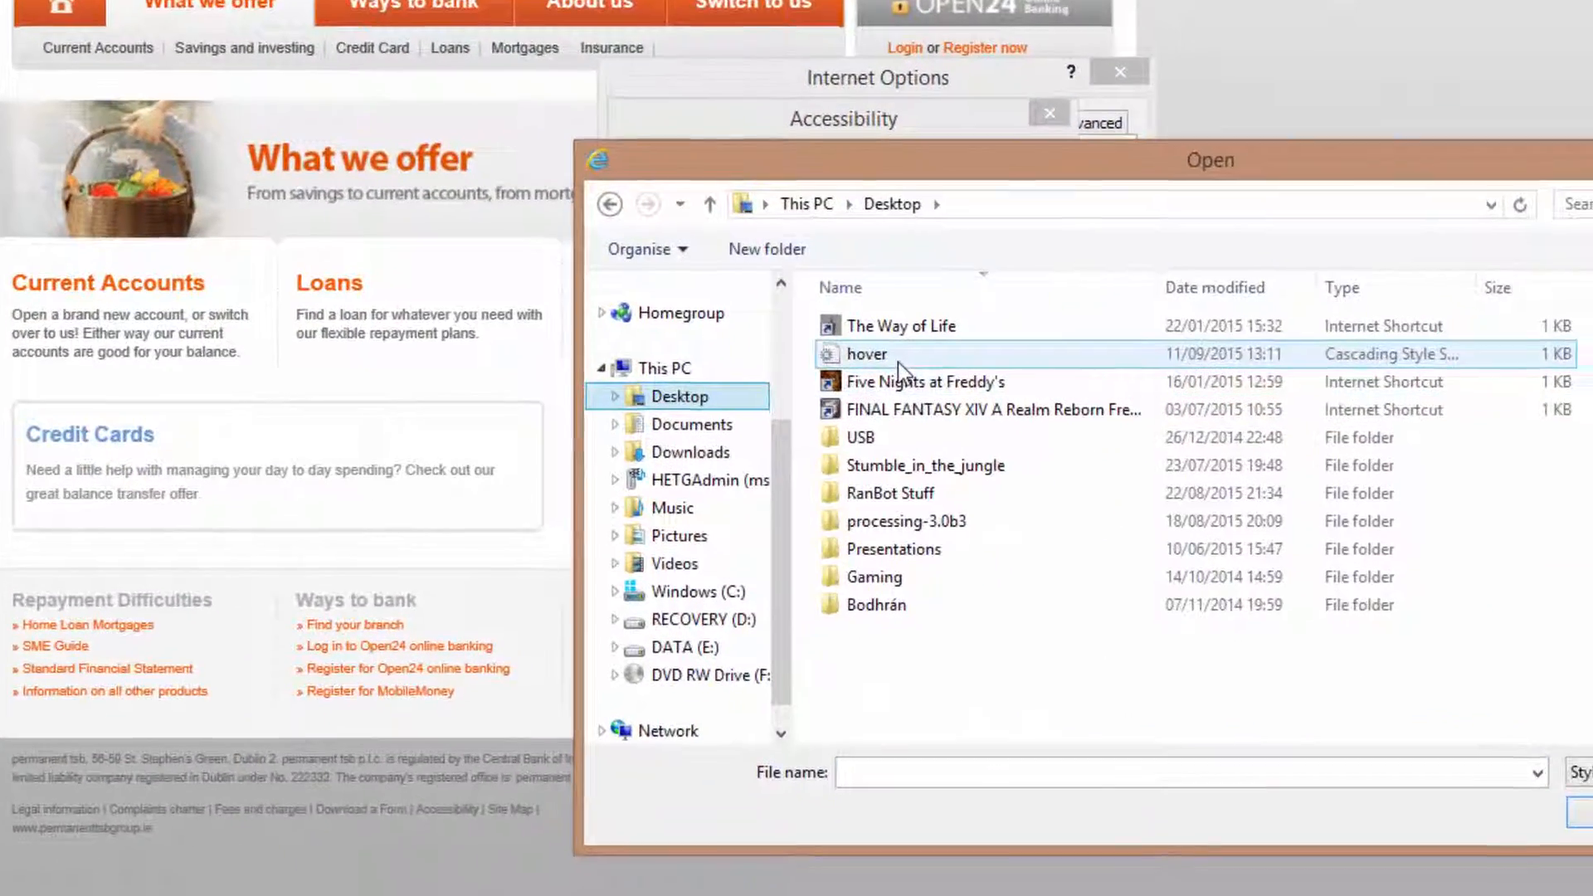
pyautogui.click(907, 372)
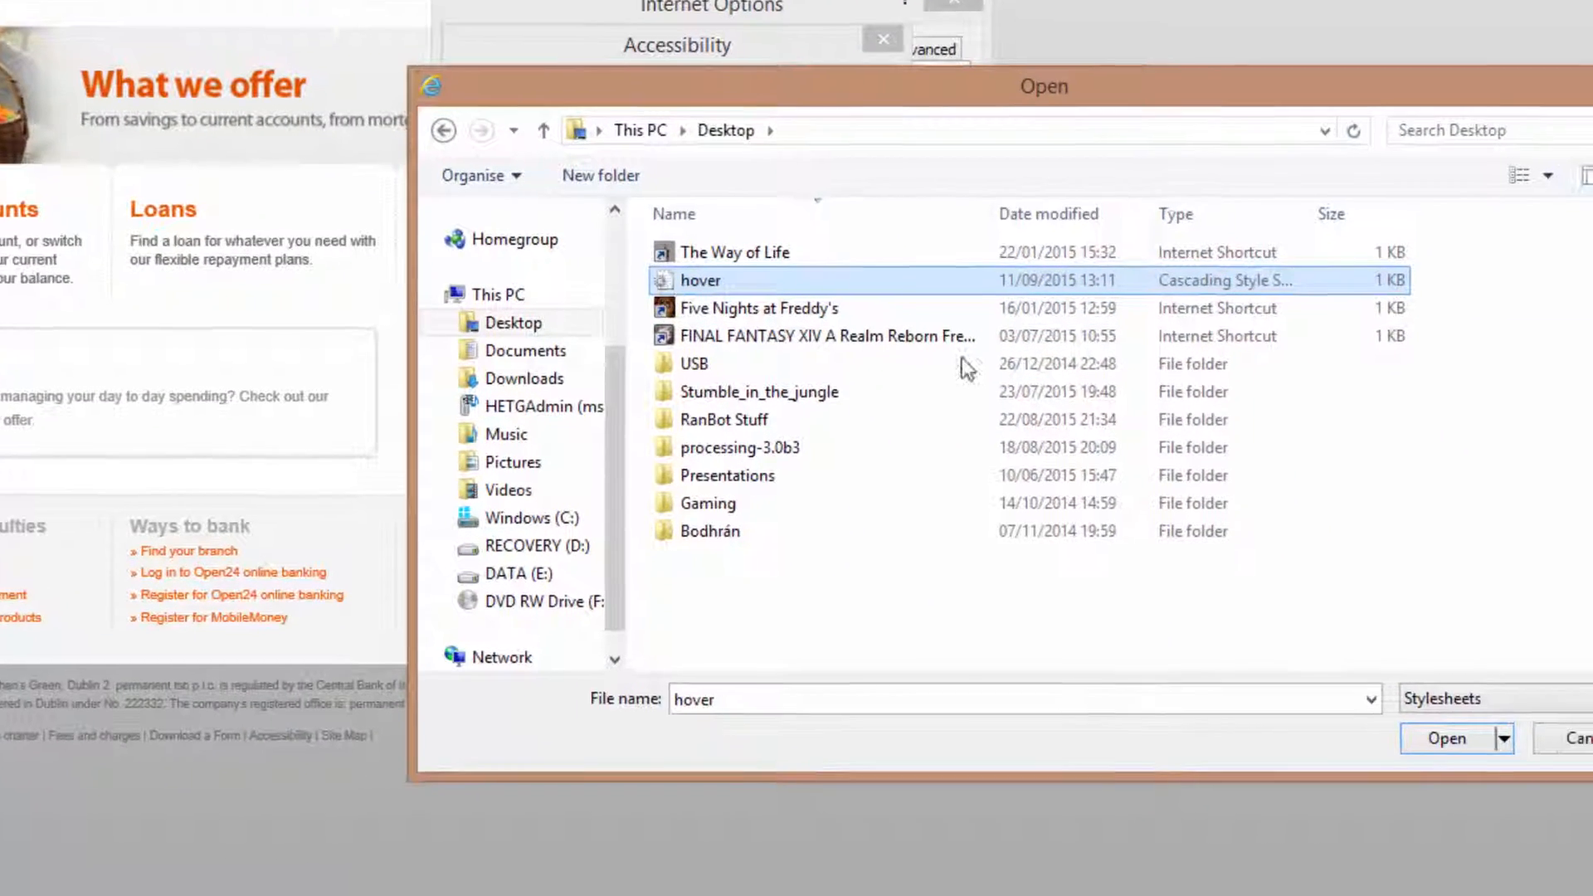
pyautogui.click(1488, 756)
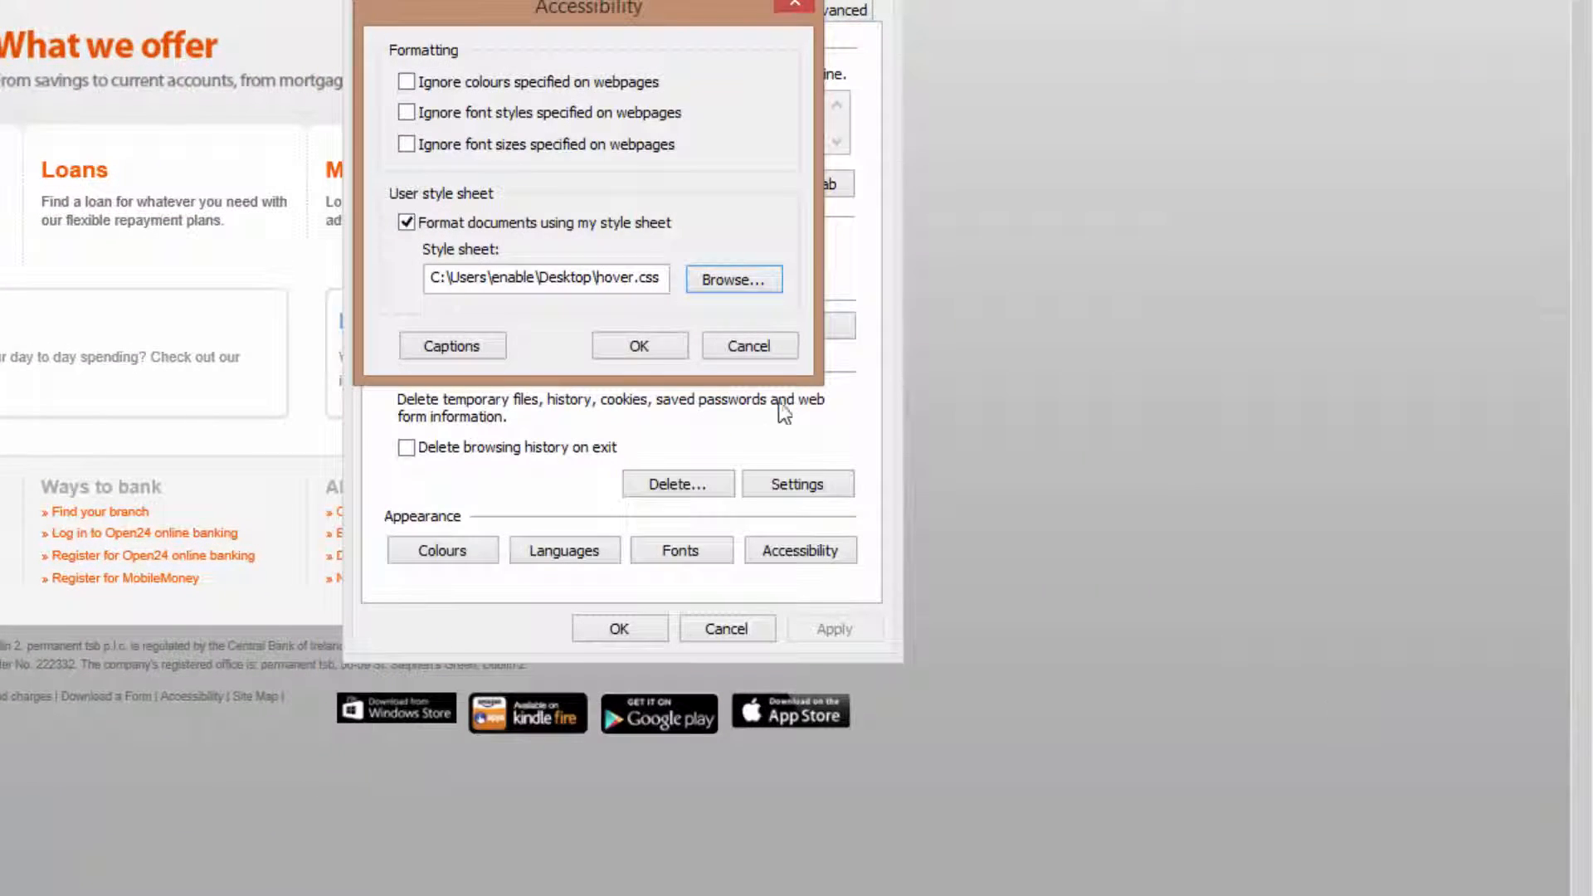
pyautogui.click(638, 346)
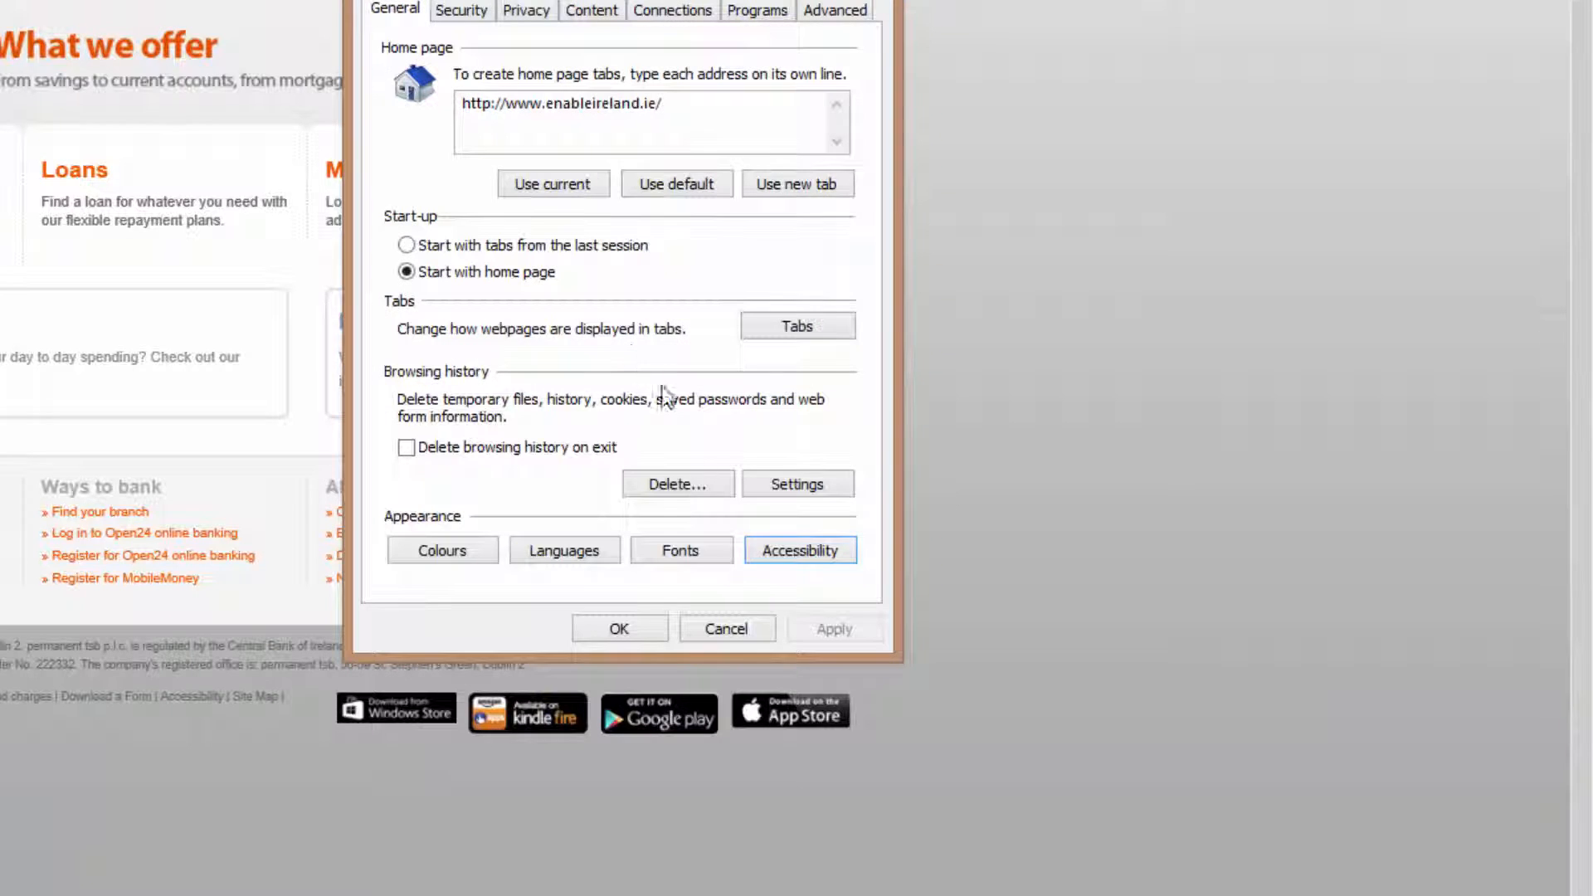
pyautogui.click(618, 631)
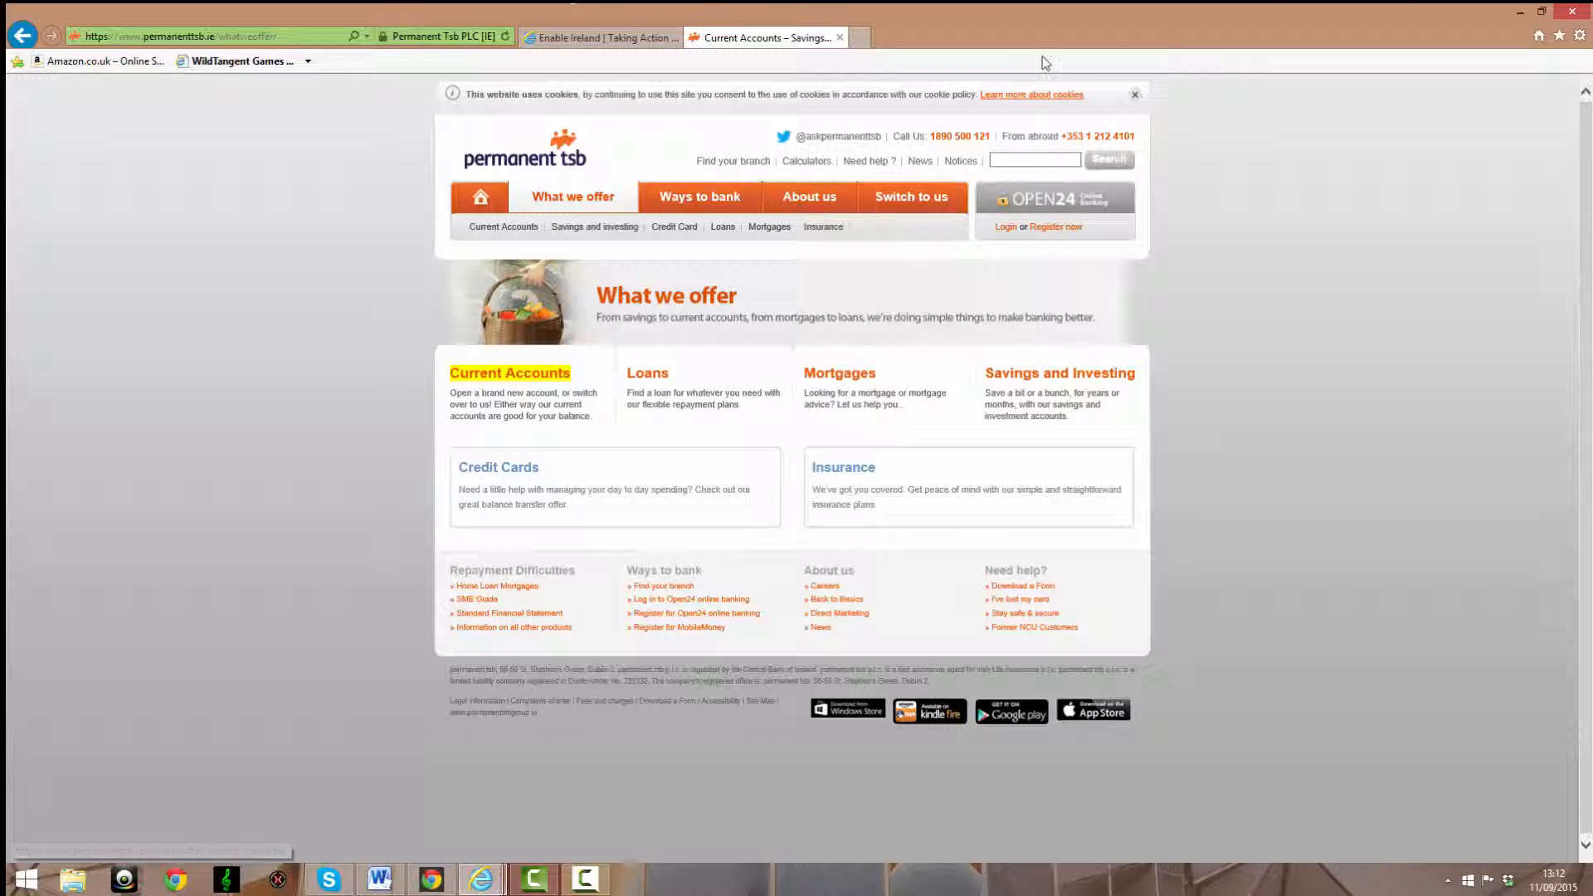
# Close Internet Explorer with all its tabs and switch to the Chrome window.
pyautogui.click(1572, 11)
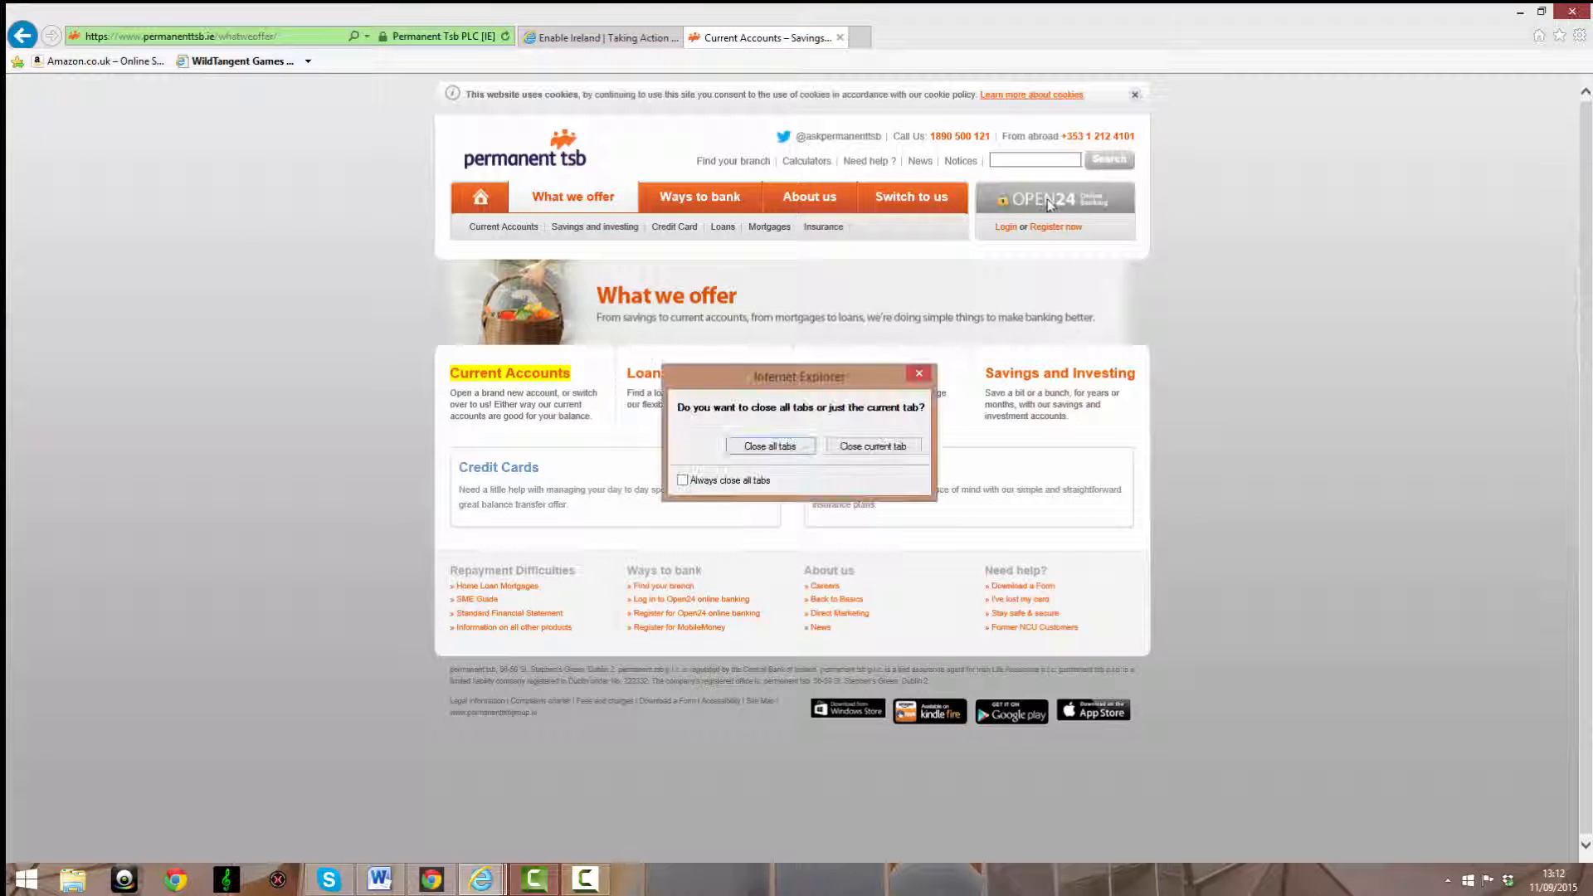
pyautogui.click(794, 448)
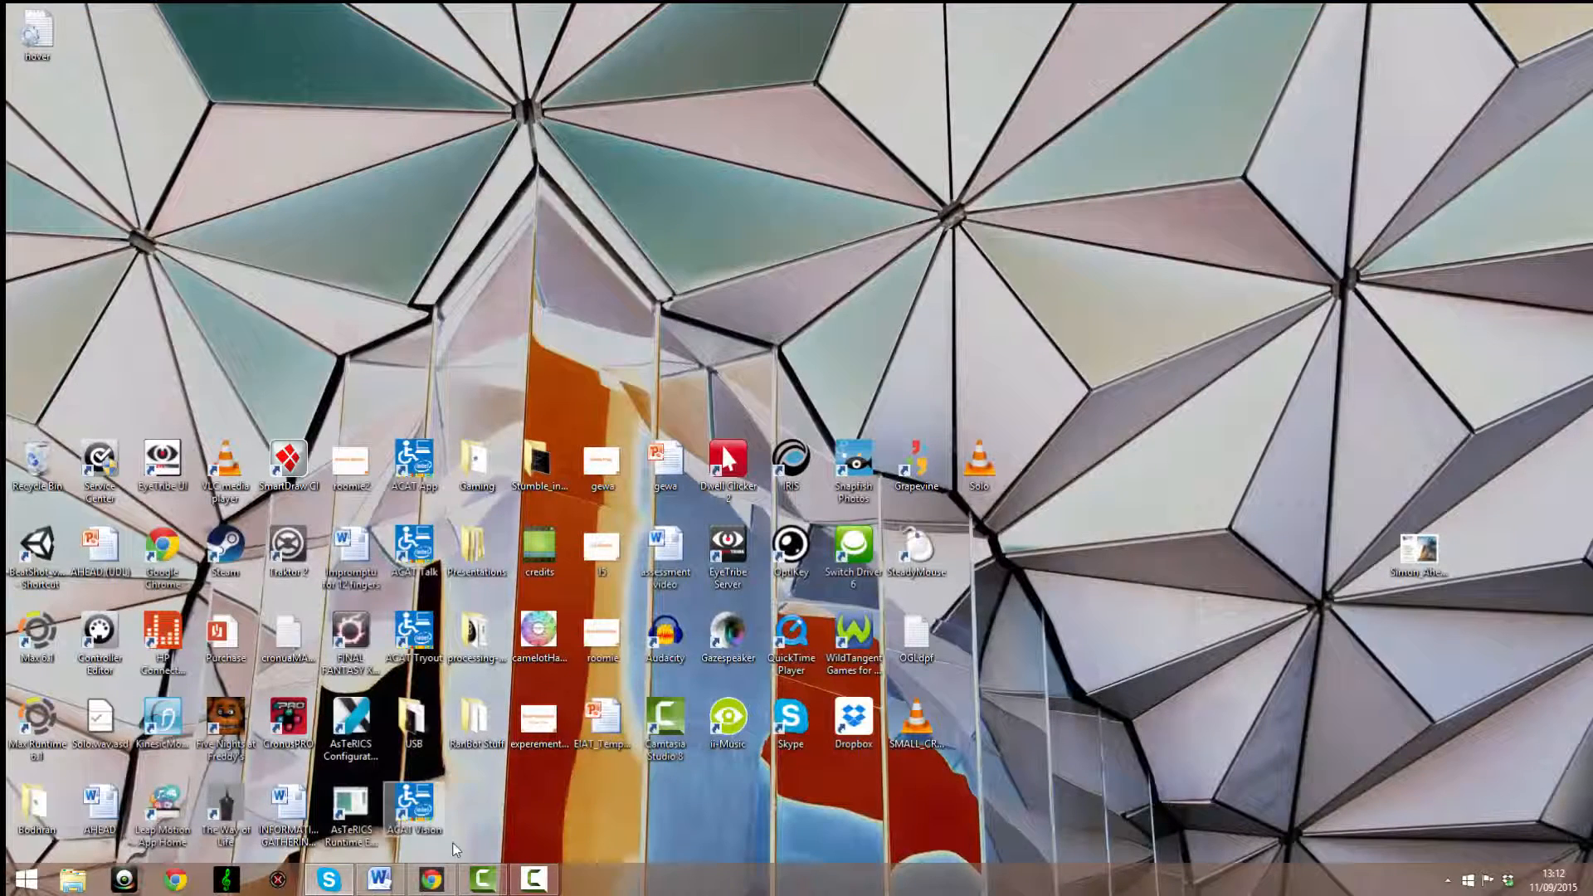
pyautogui.click(430, 881)
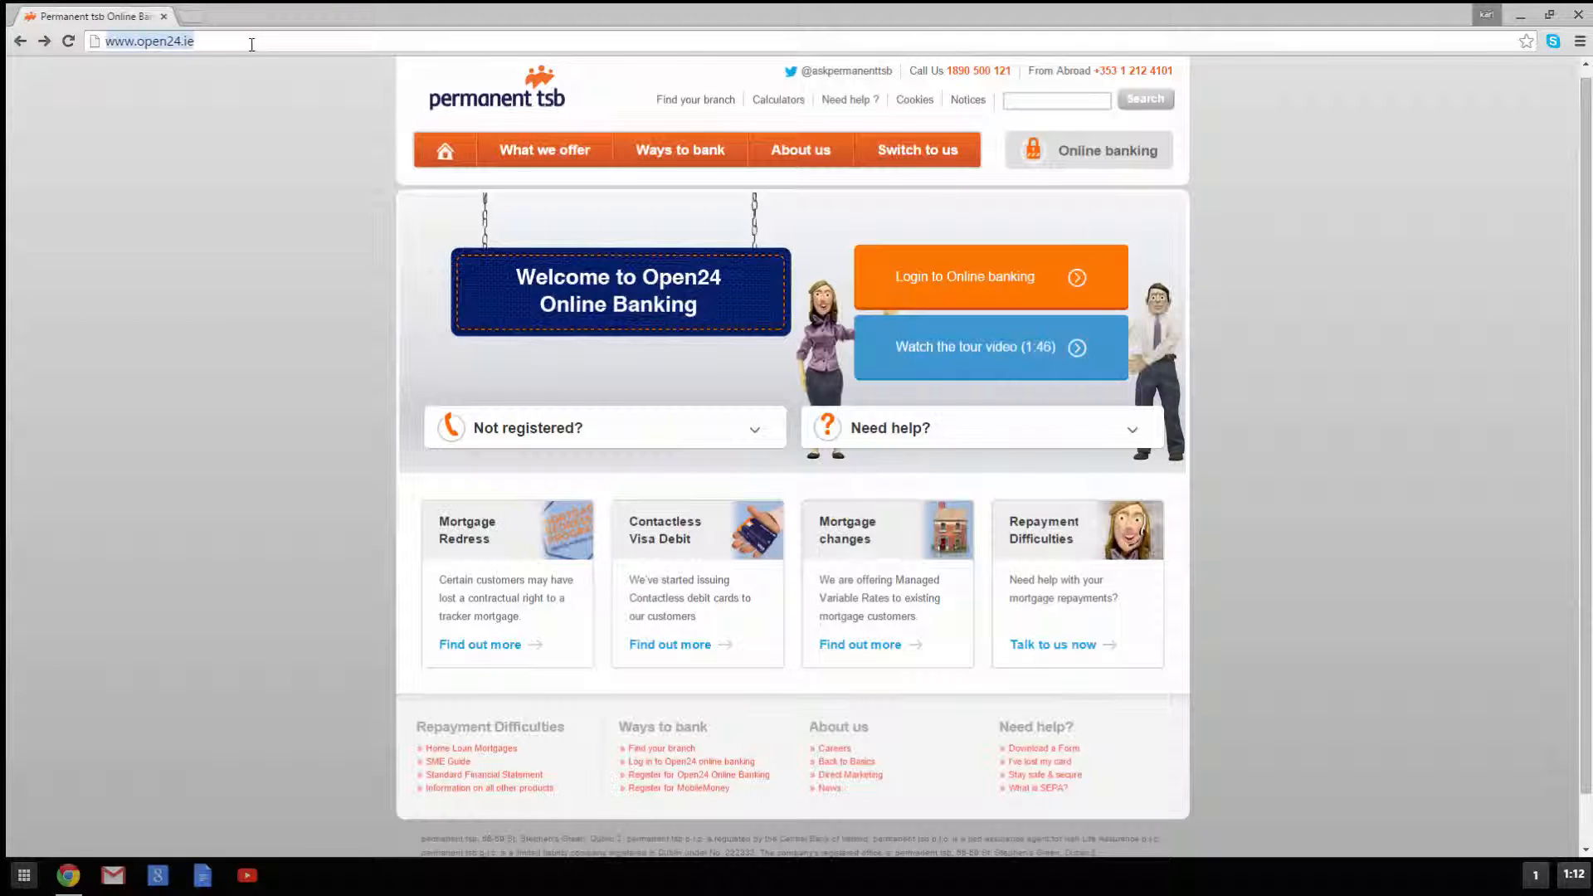
# Search the web for "stlyish, extension" to find the Stylish extension's Chrome Web Store page.
pyautogui.write('stlyi')
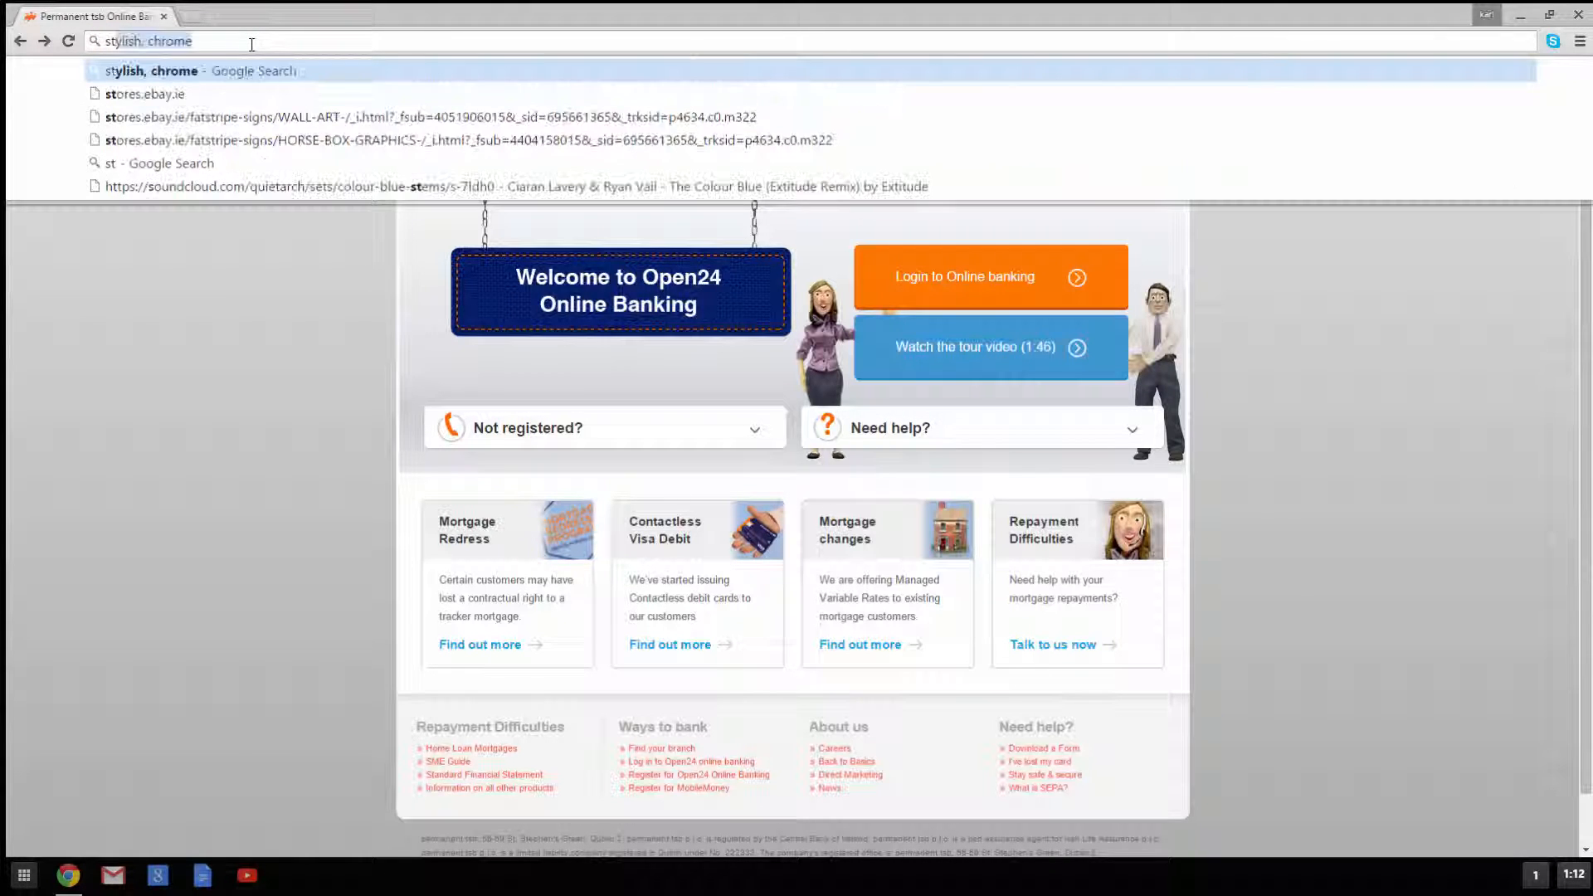
pyautogui.write('sh, ')
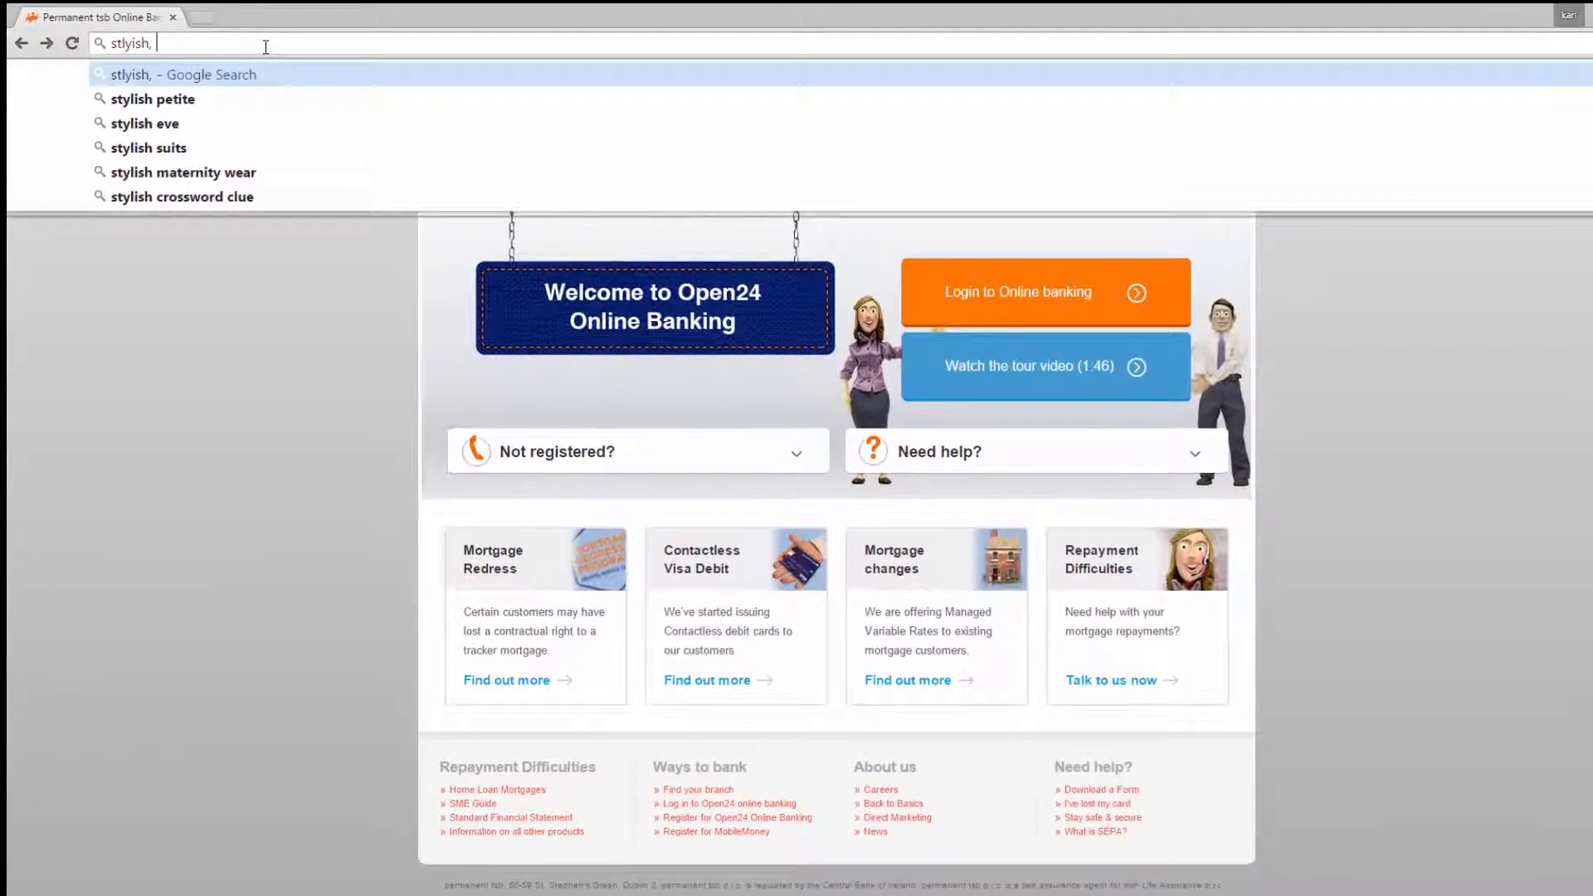
pyautogui.write('extension')
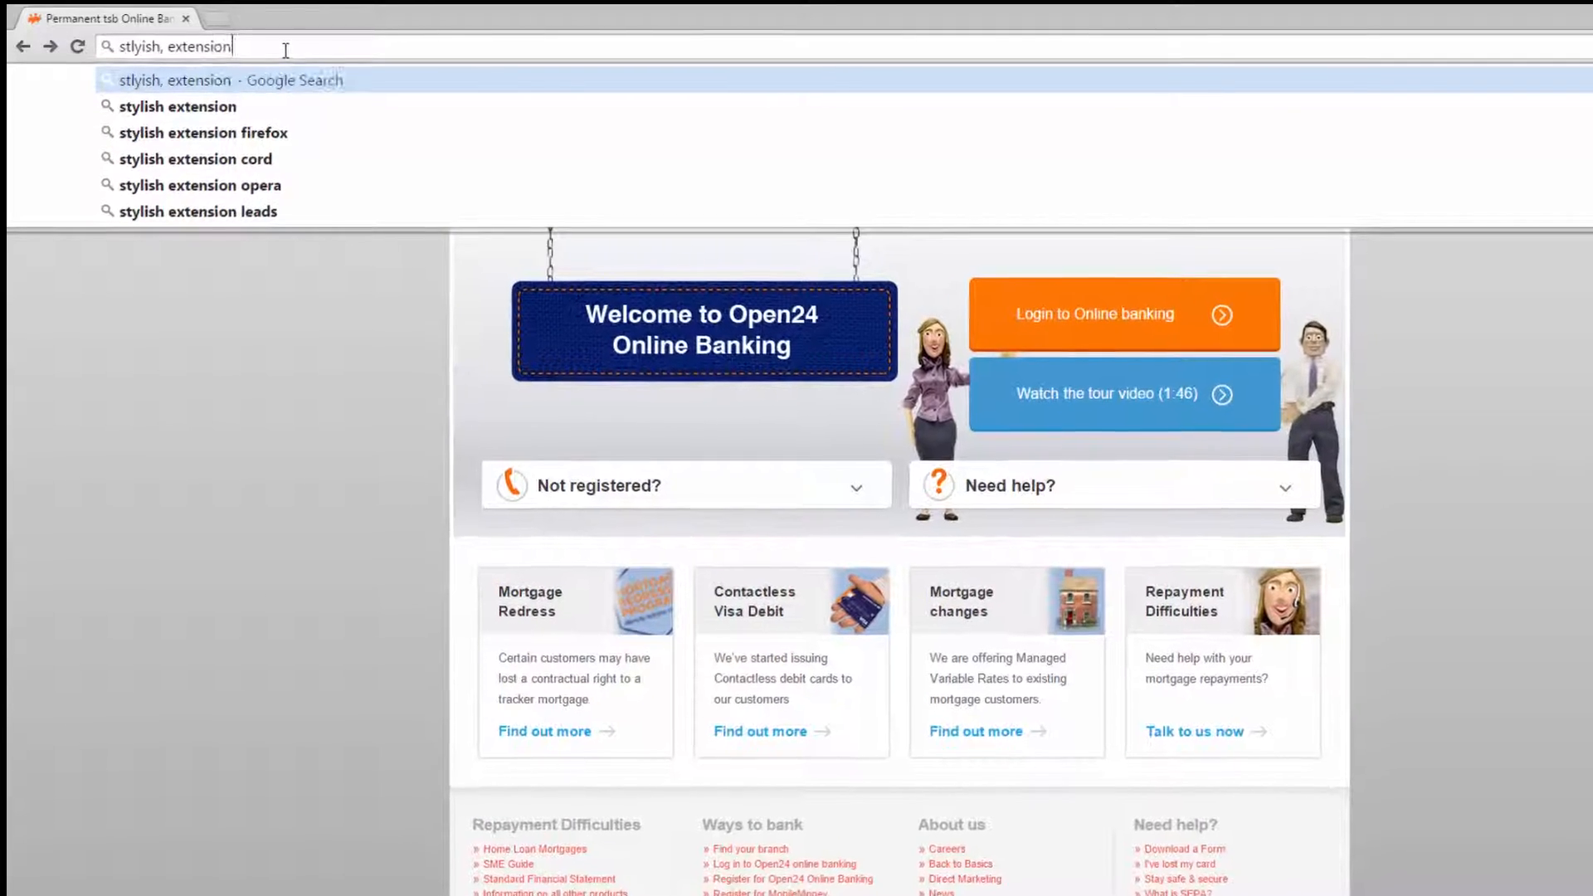
pyautogui.press('Return')
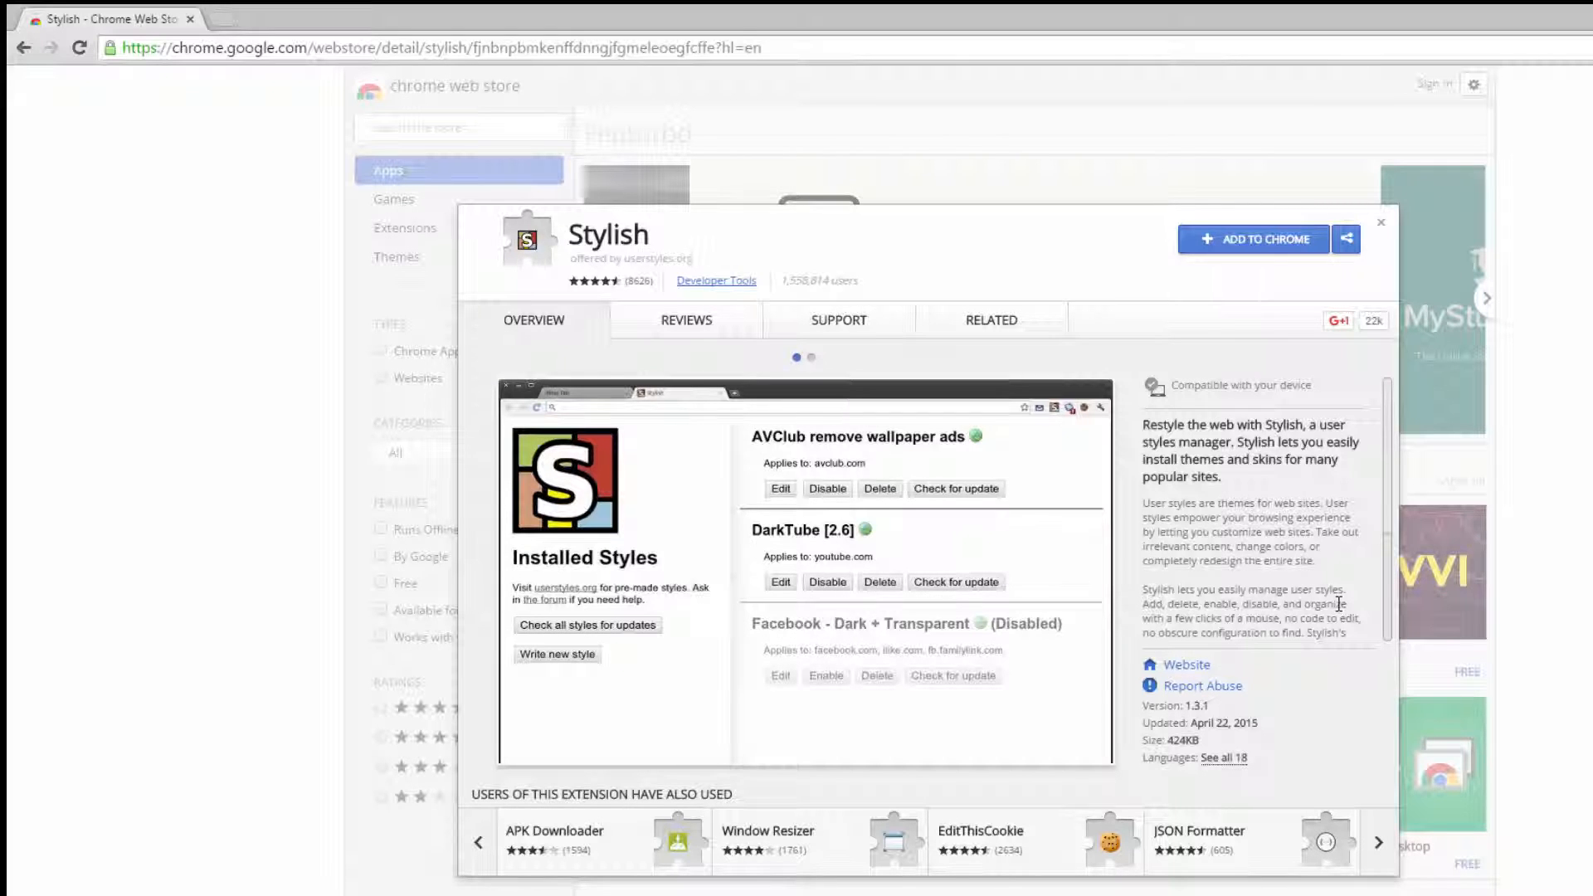
# Add the Stylish extension to Chrome and open its page for managing installed styles.
pyautogui.click(1249, 249)
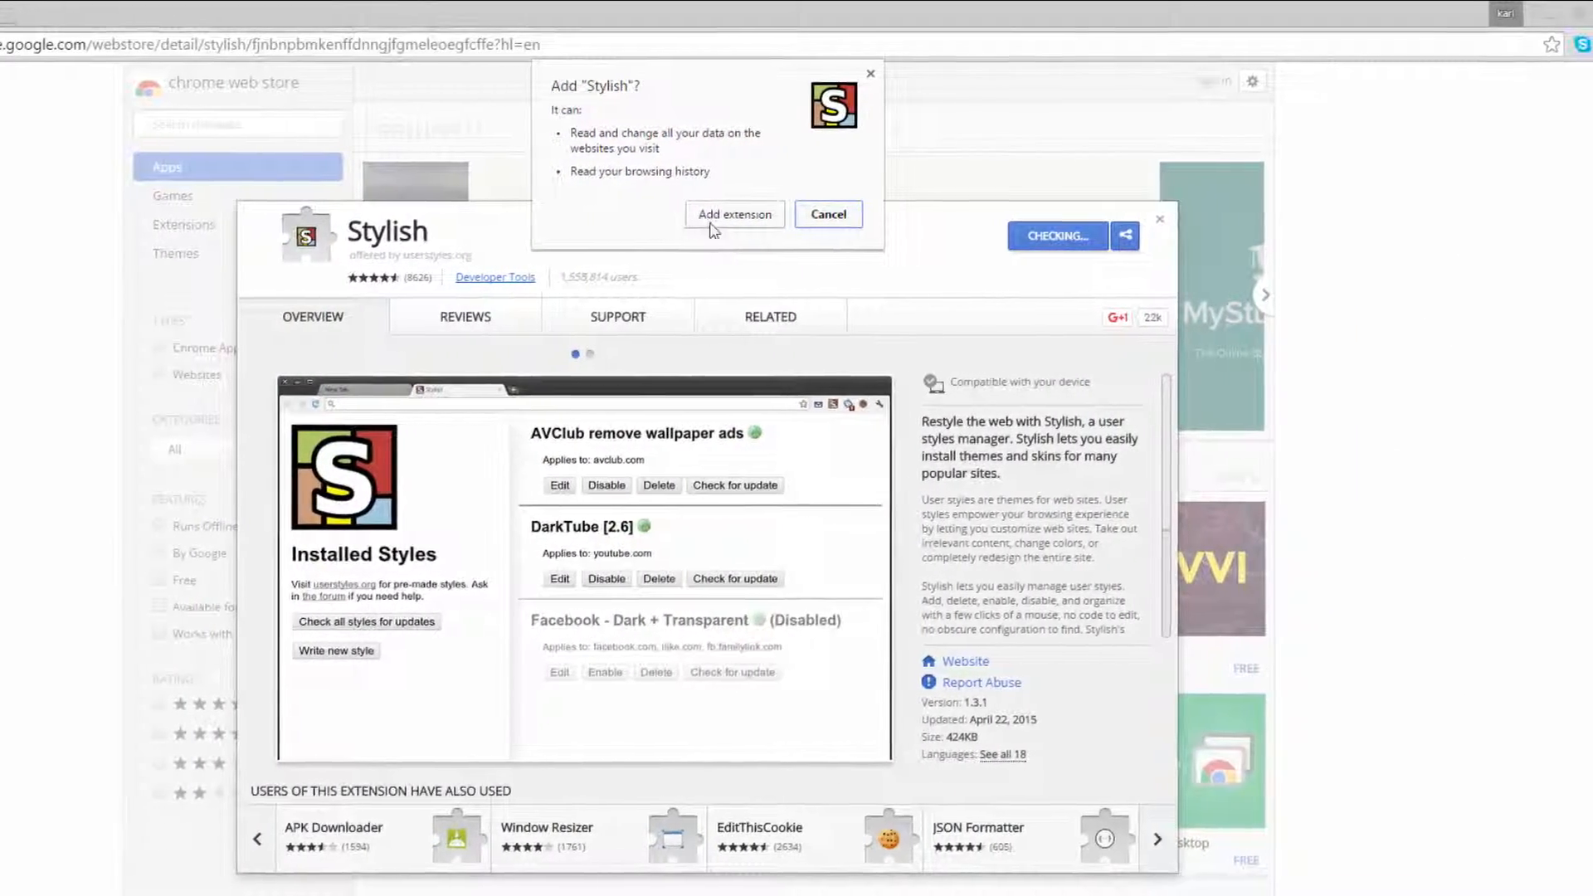
pyautogui.click(713, 220)
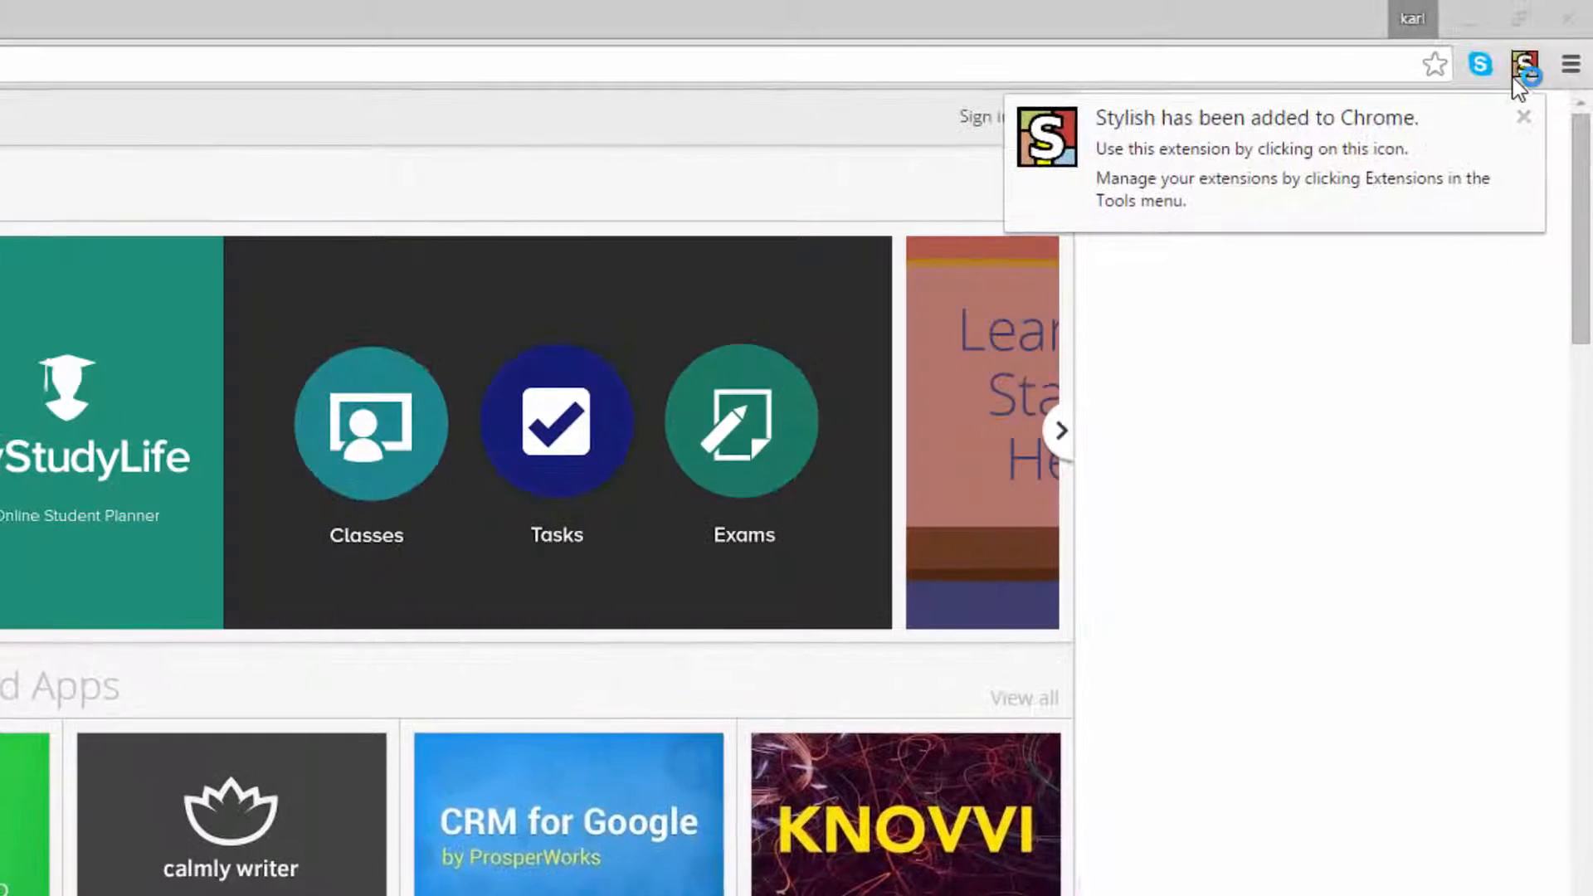
pyautogui.click(1525, 64)
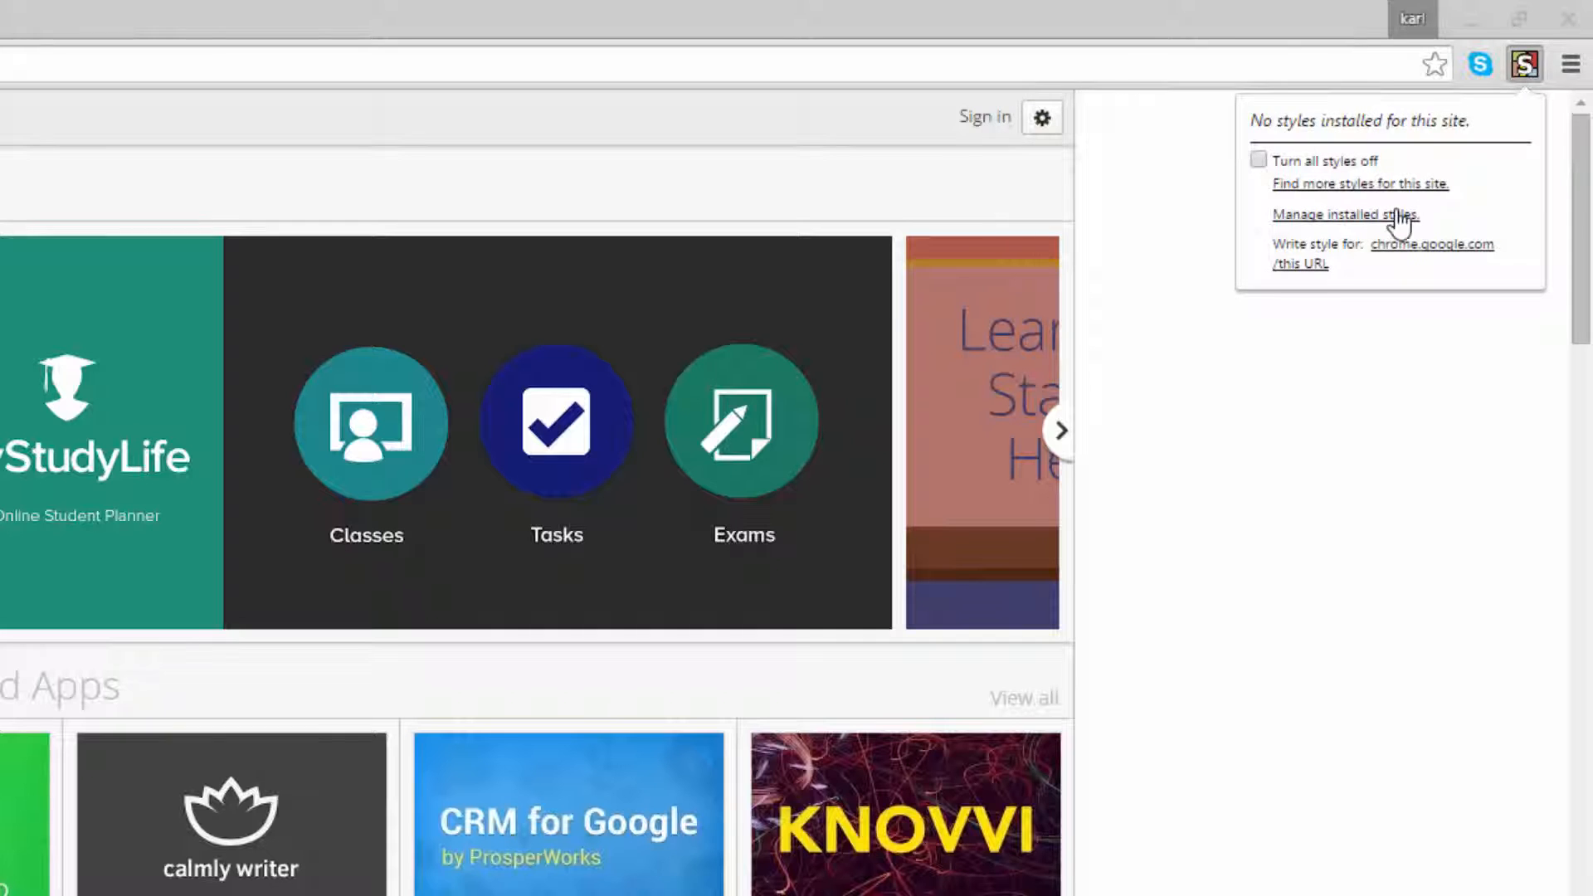
pyautogui.click(1394, 214)
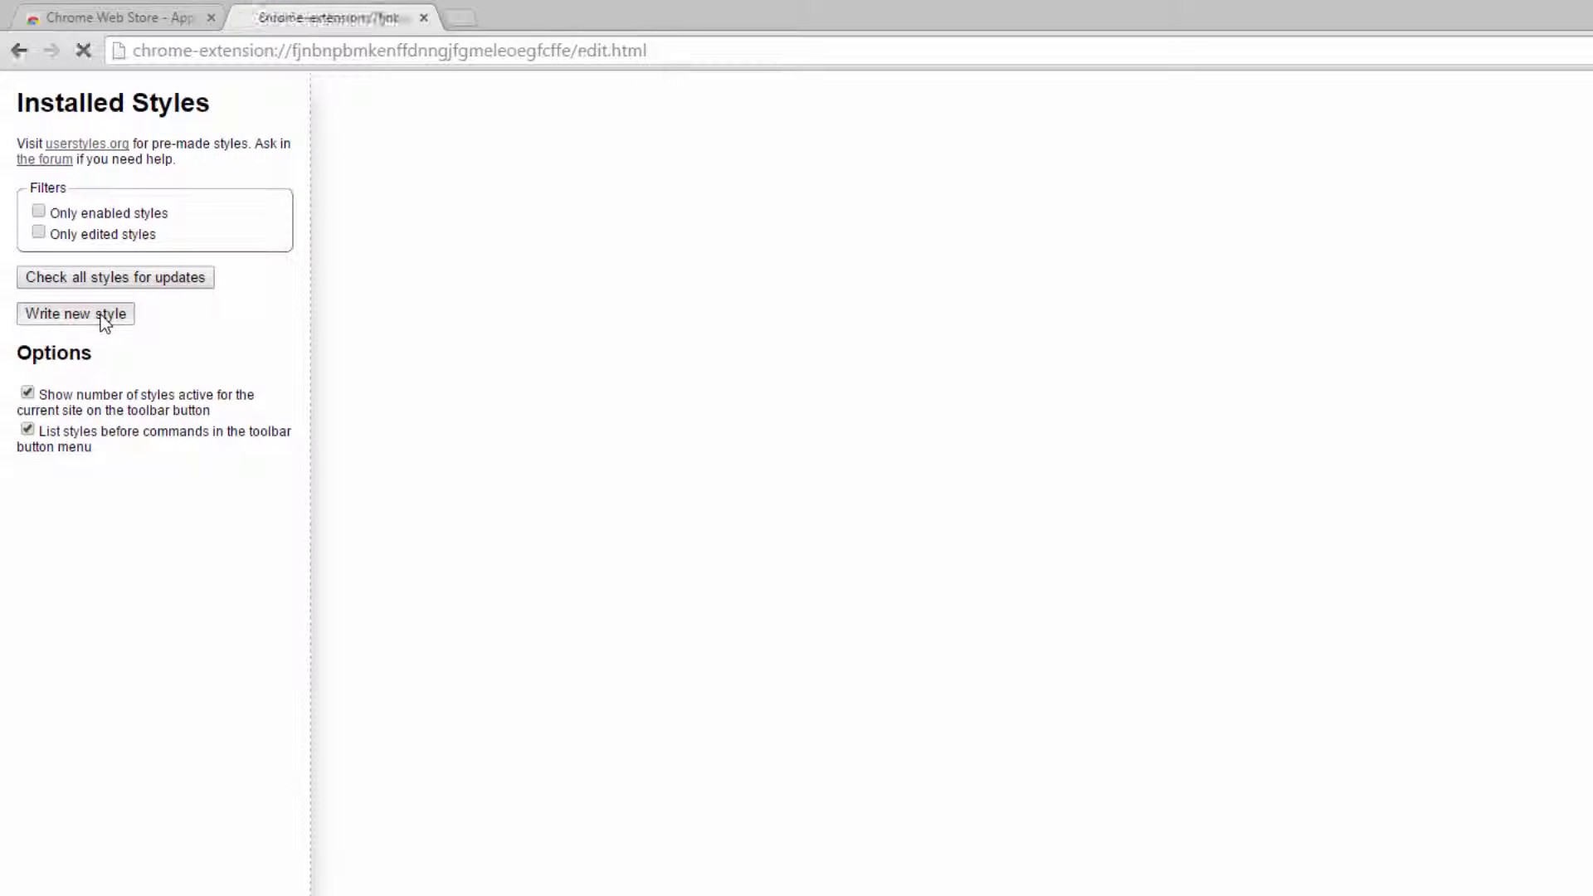
# Write a new style with "a:hover {background:yellow; color:navy;}" and "a:focus {background:yellow; color:navy;}", leaving its applies-to URL blank.
pyautogui.click(475, 193)
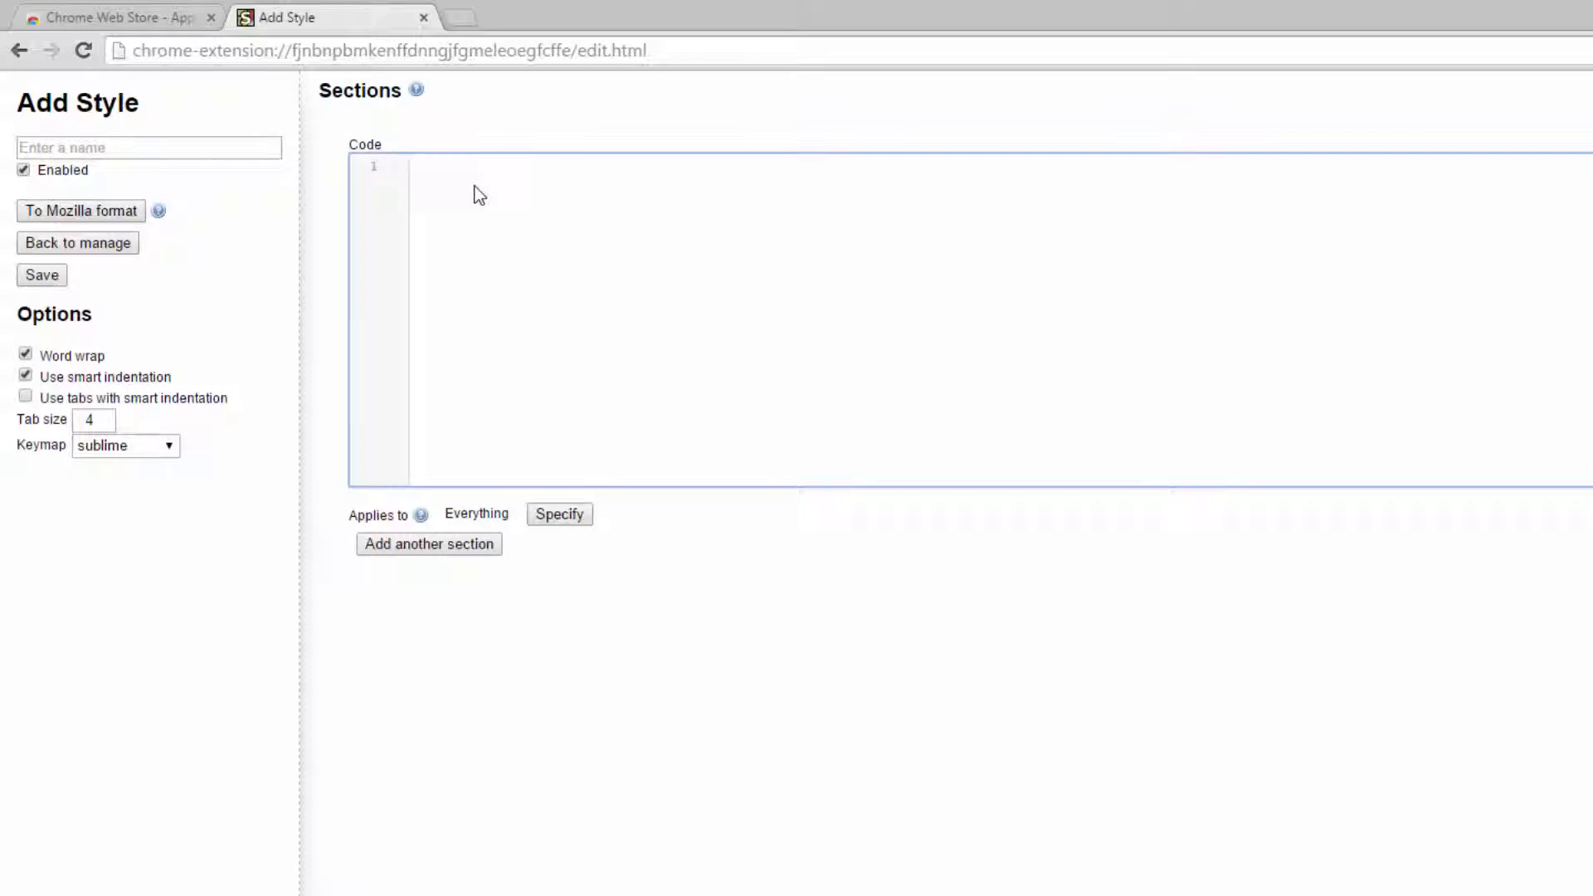
pyautogui.write('a:hover {background:yellow; color:navy;} a:focus {background:yellow; color:navy;}')
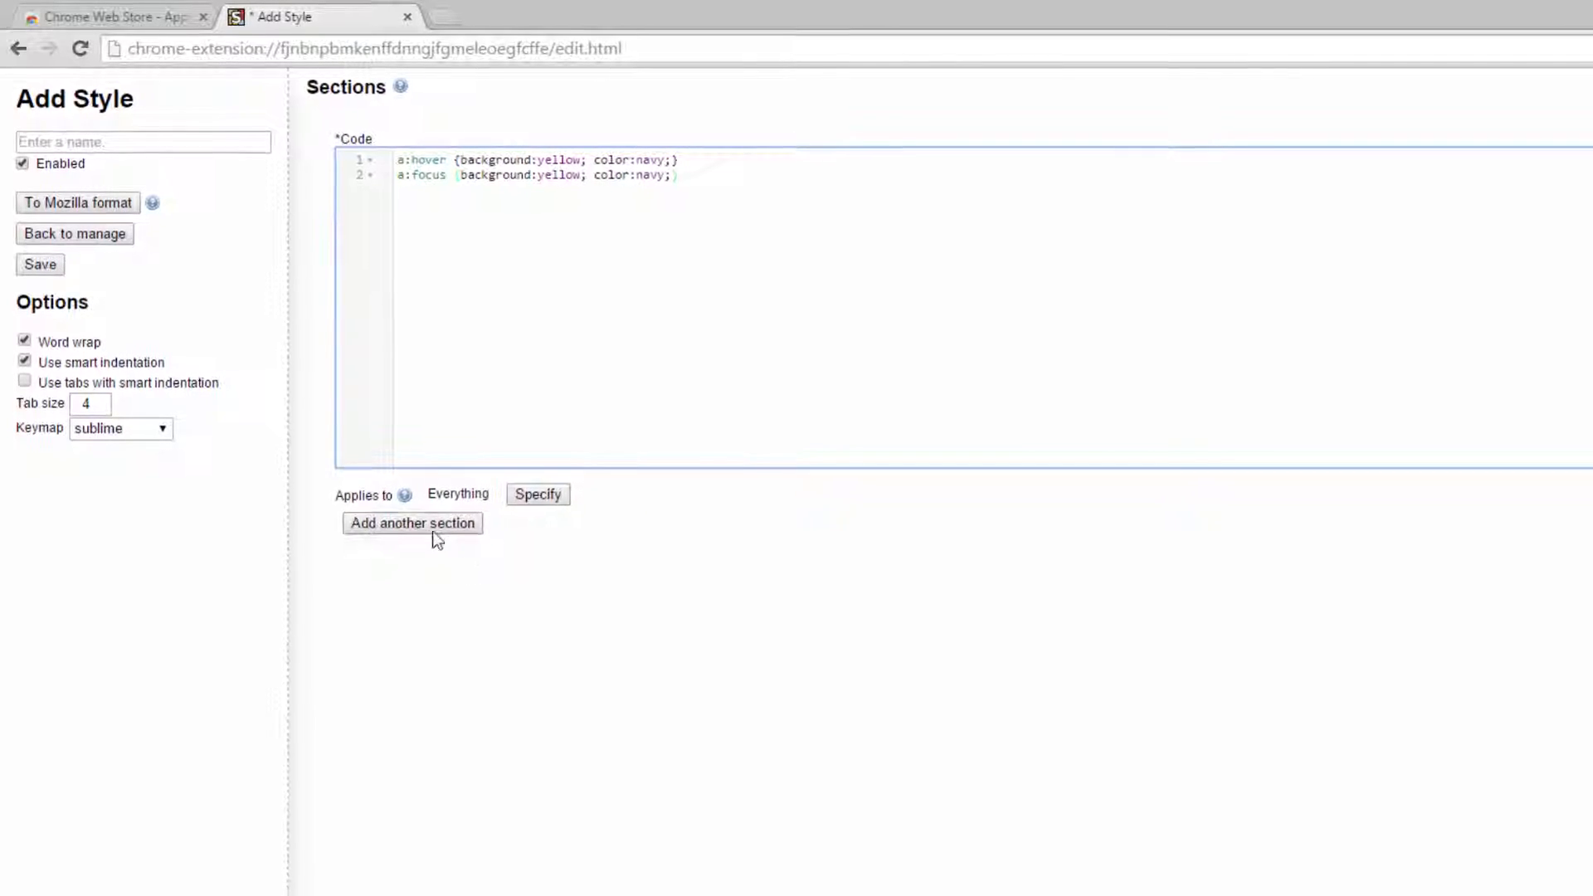
pyautogui.click(539, 489)
pyautogui.click(669, 488)
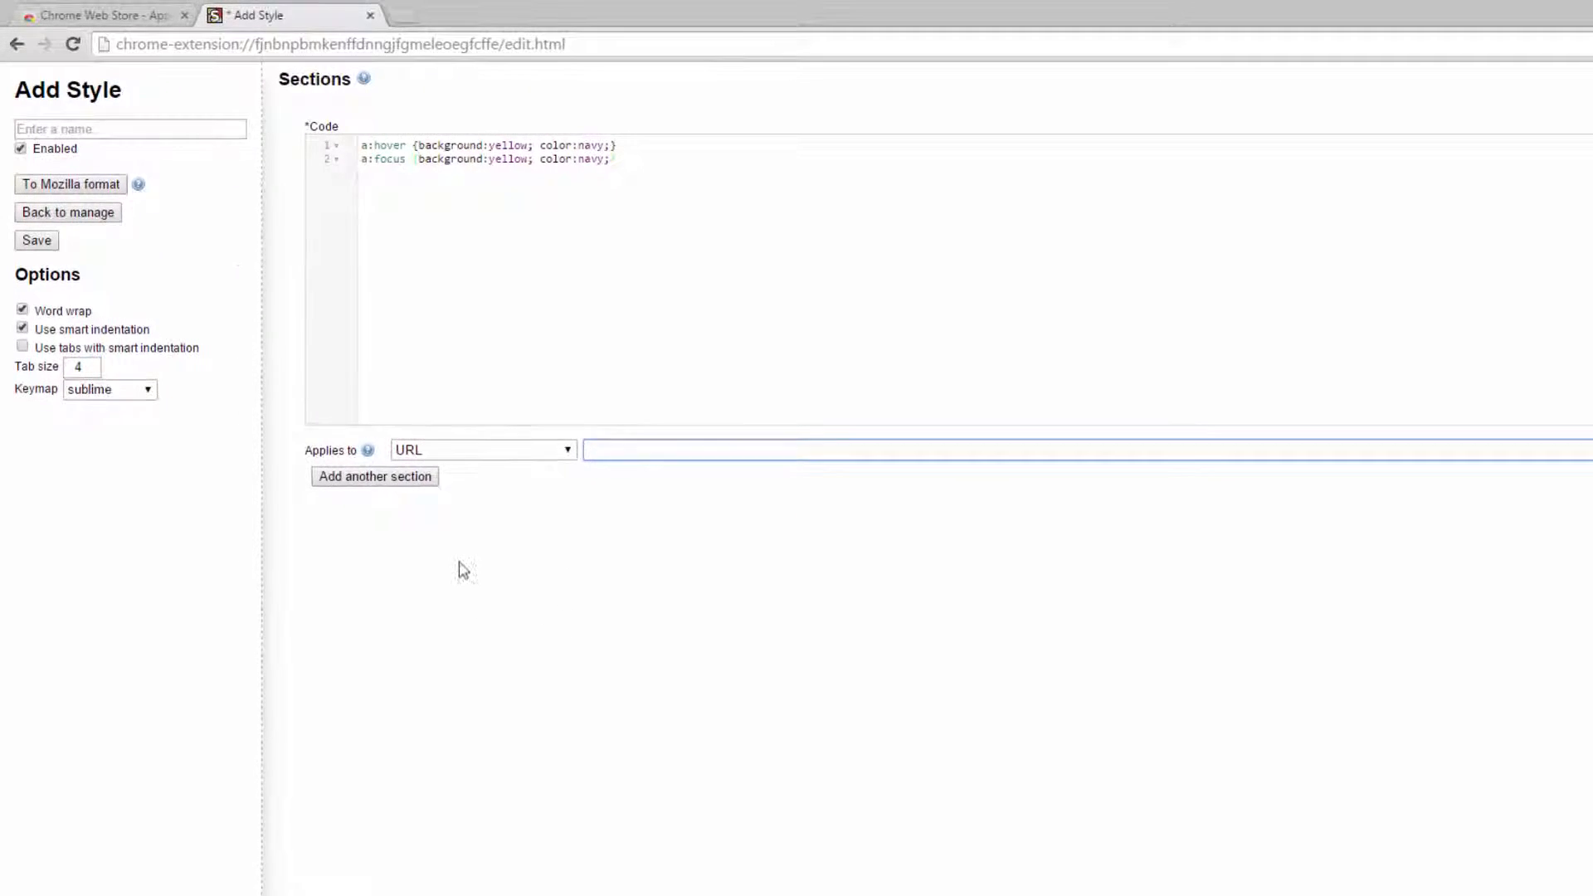
# Name the new style hover, save it, and return to the list of installed styles.
pyautogui.click(130, 129)
pyautogui.write('hover')
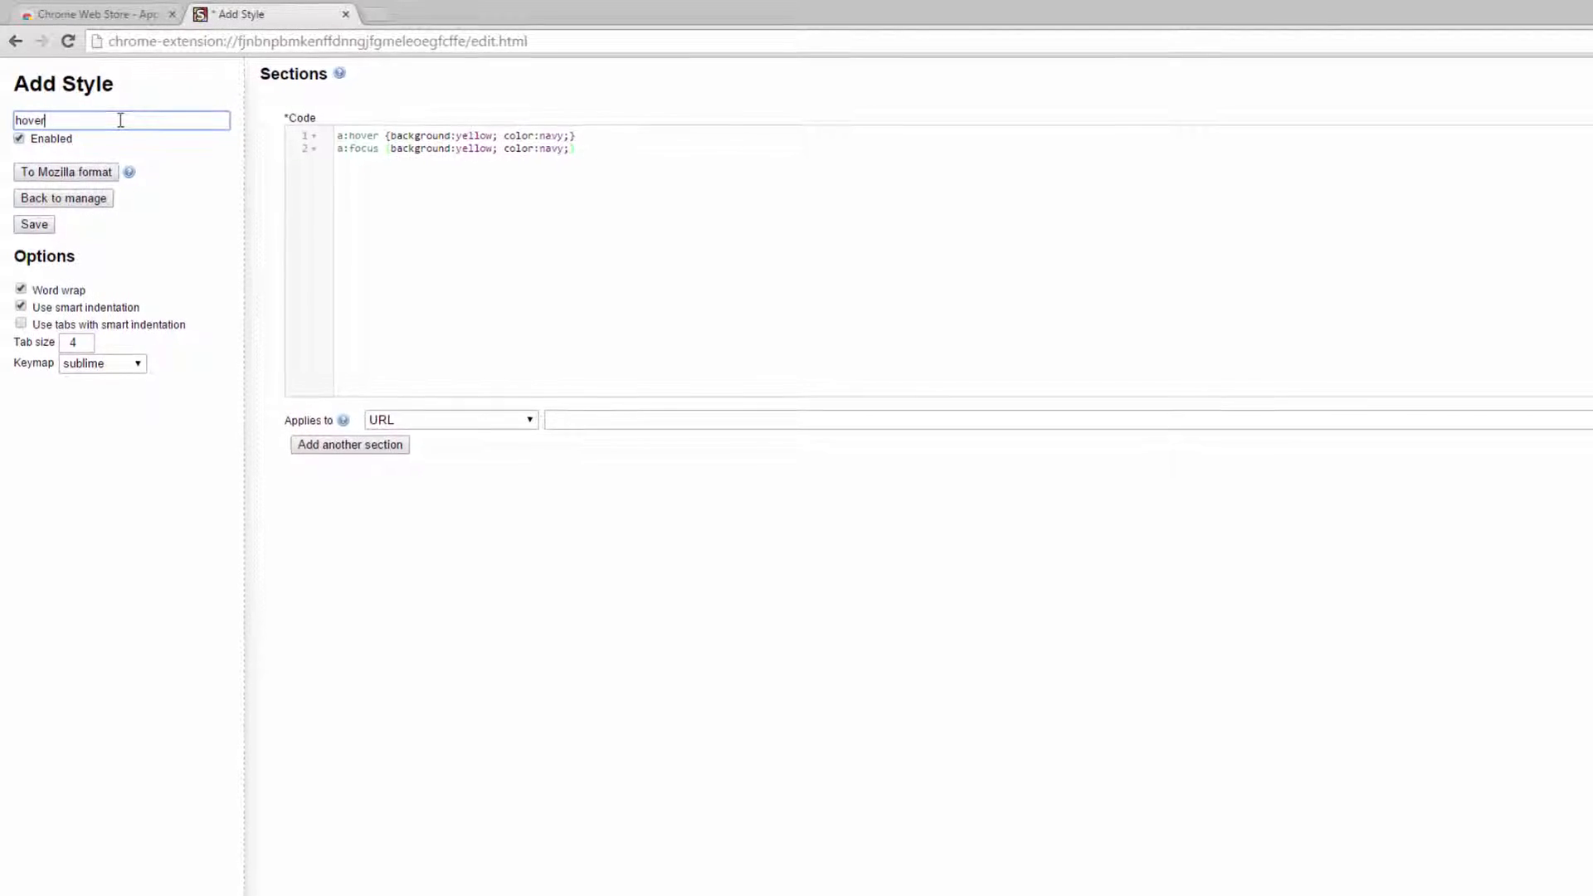
pyautogui.click(36, 221)
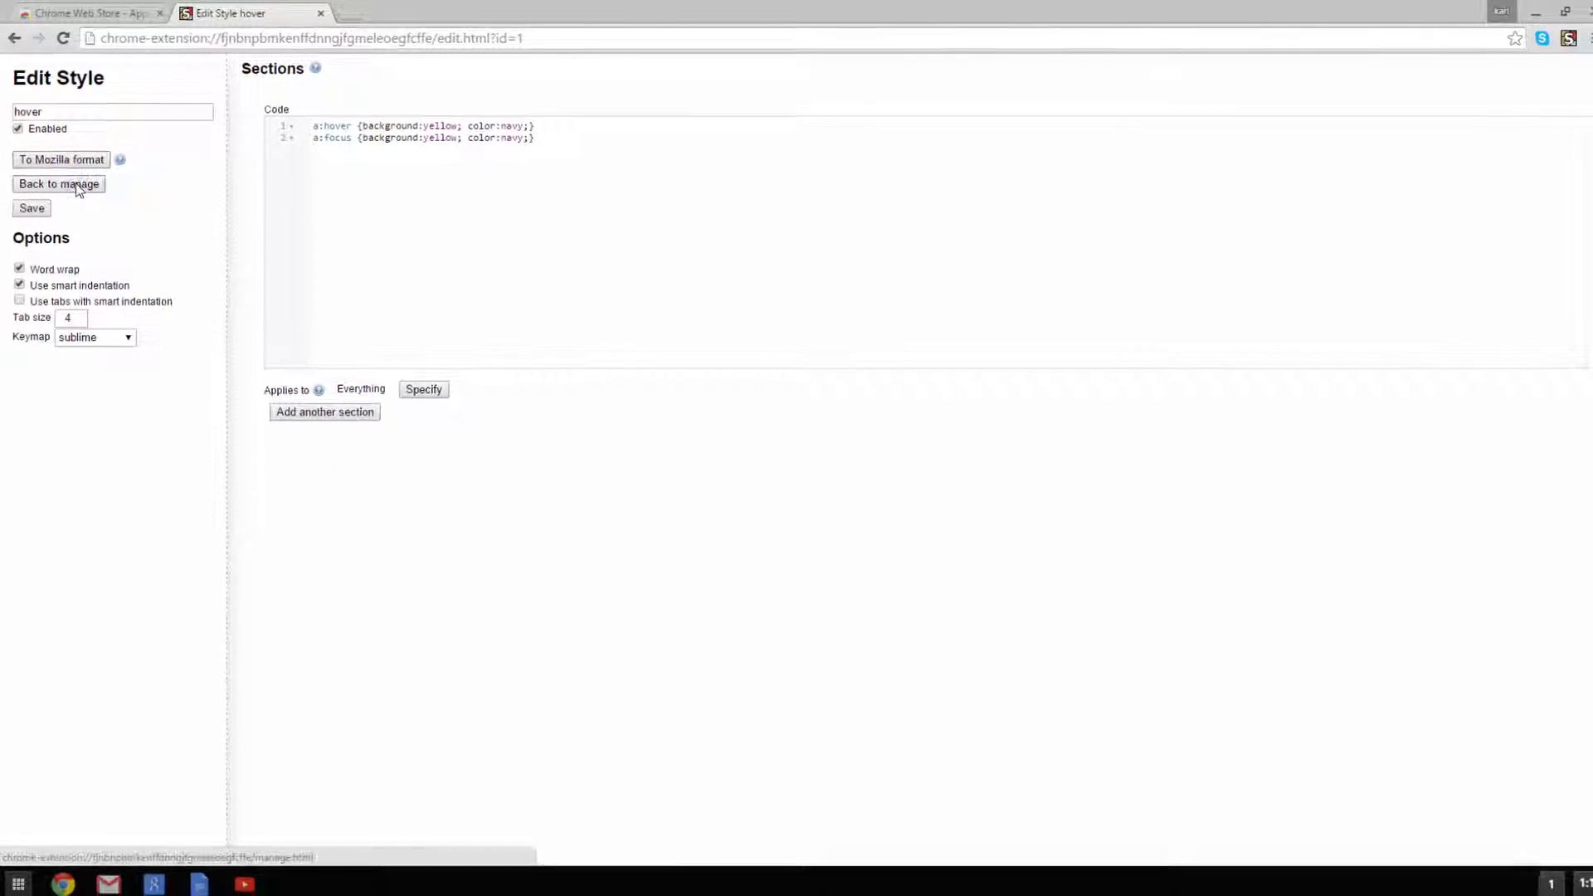
pyautogui.click(60, 188)
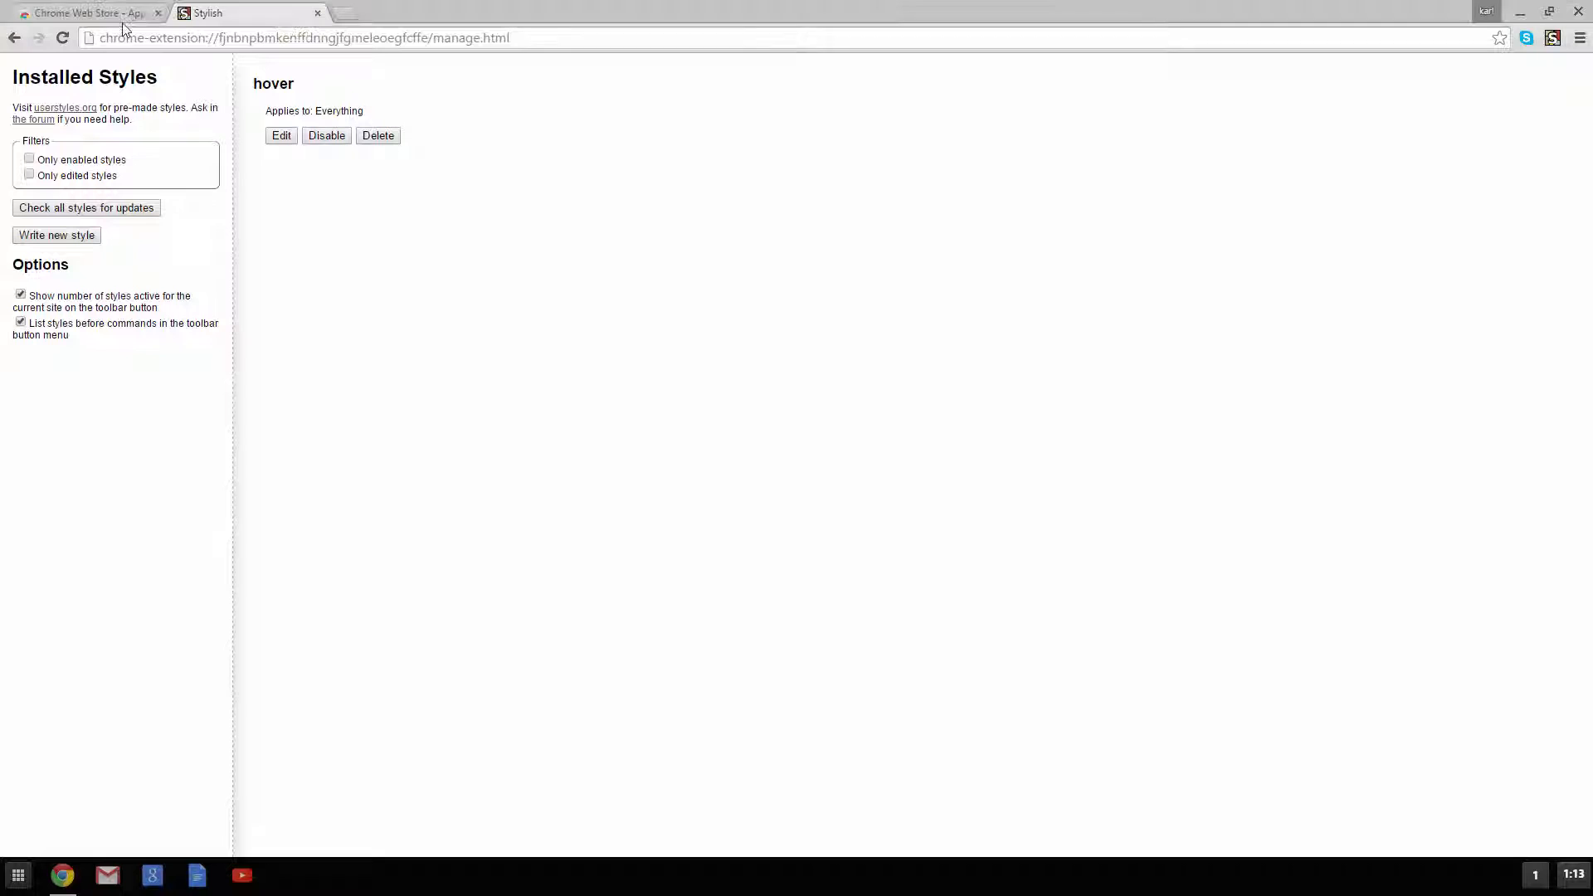
# Load open24.ie in a new browser tab.
pyautogui.click(350, 14)
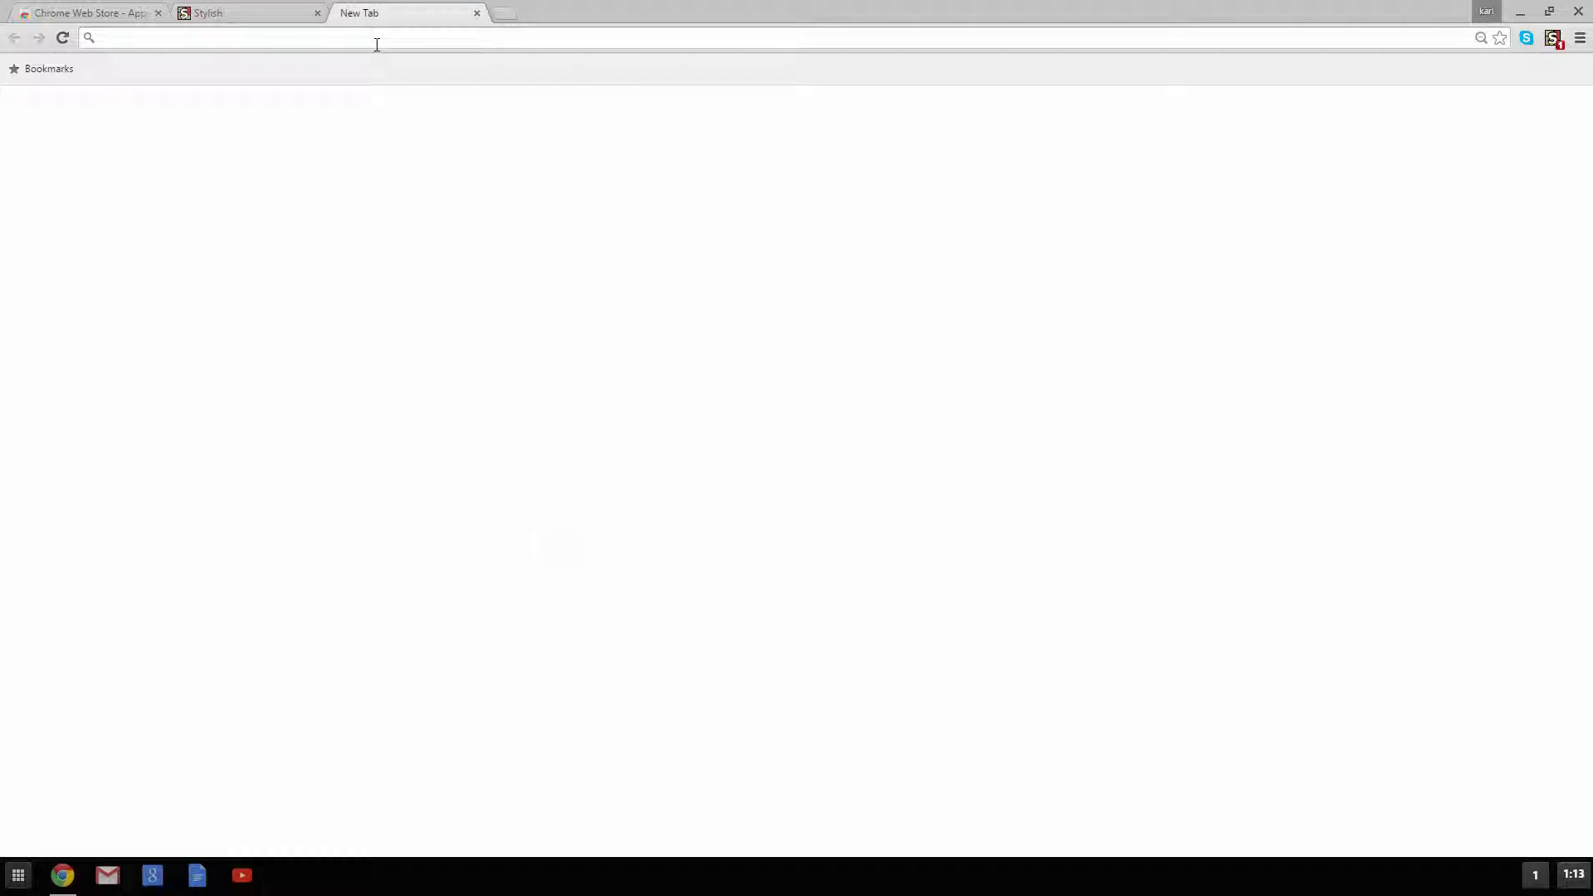
pyautogui.write('open24.ie')
pyautogui.press('Return')
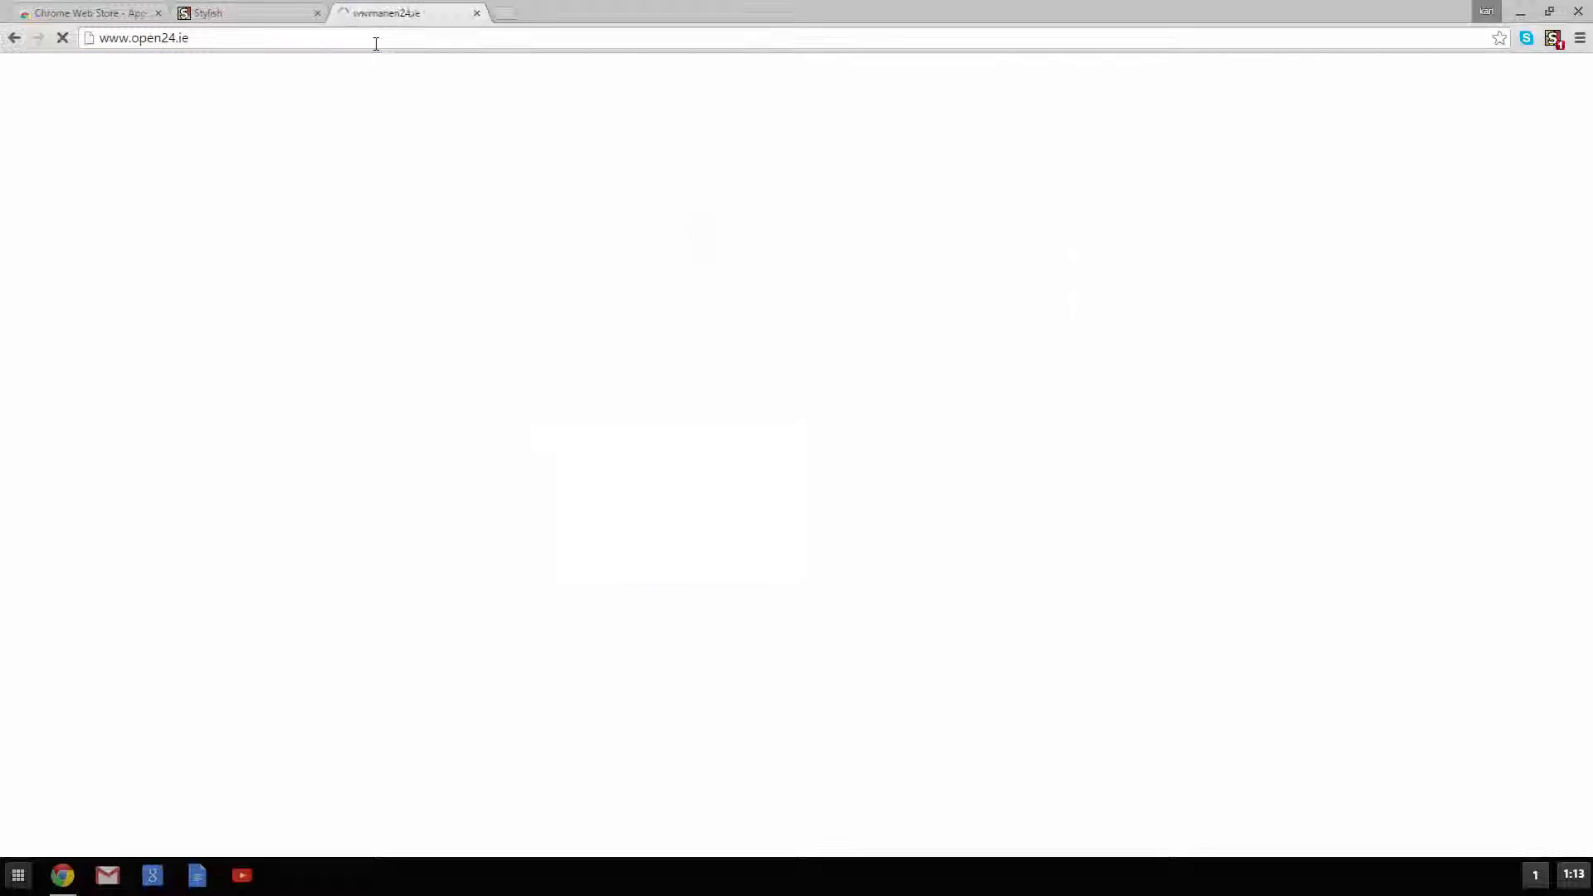